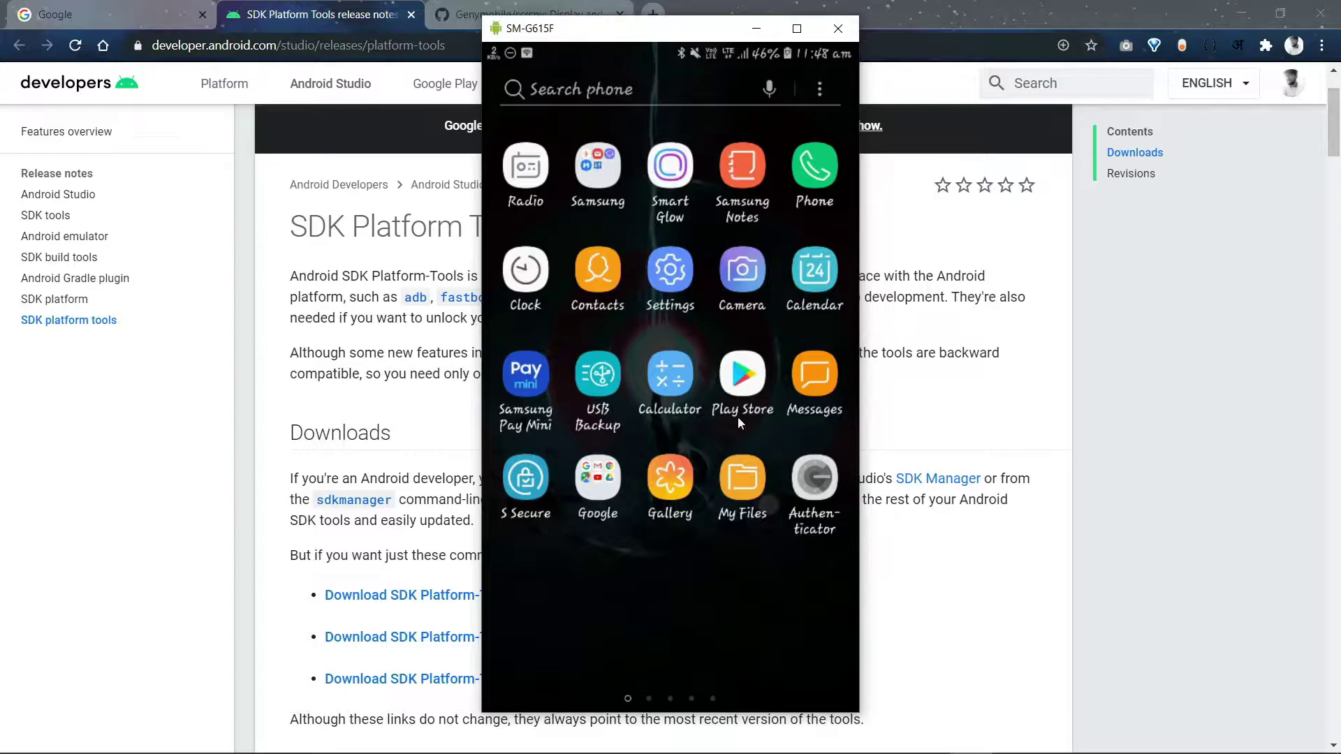
drag(763, 574, 689, 555)
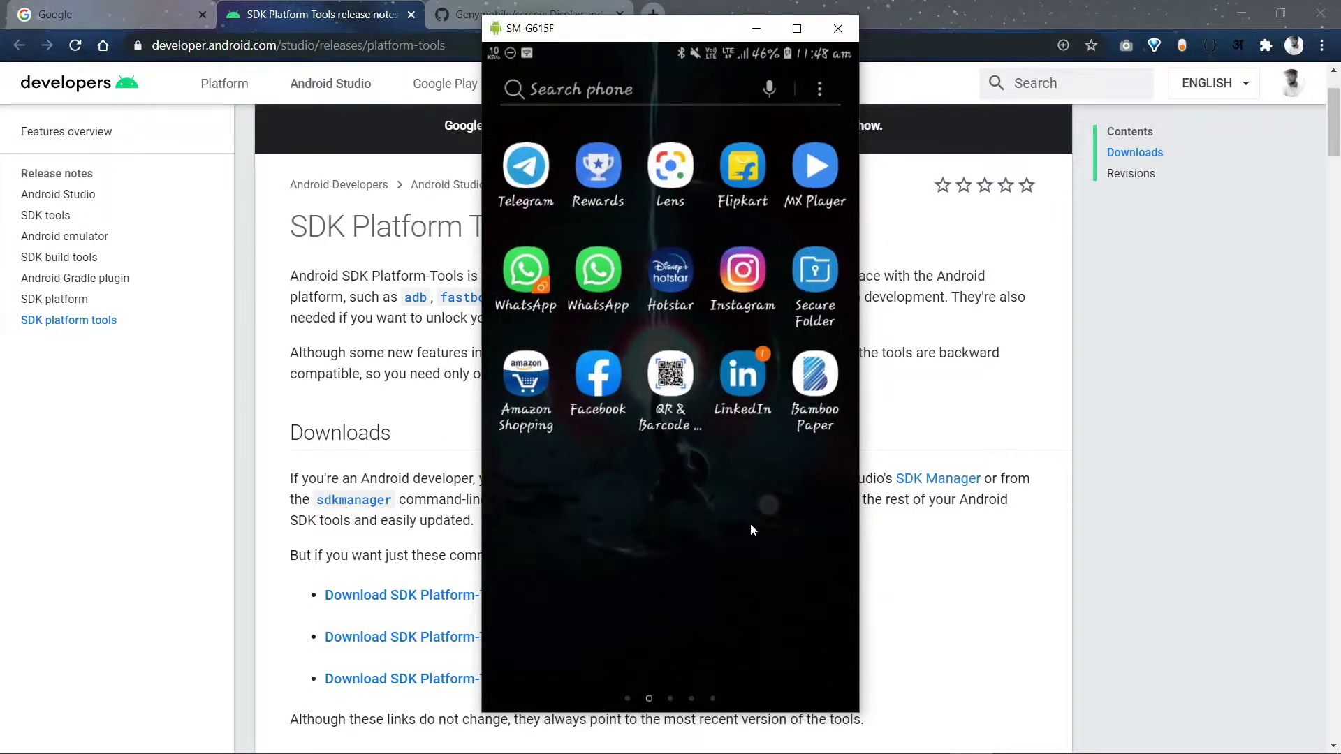
drag(808, 521, 897, 558)
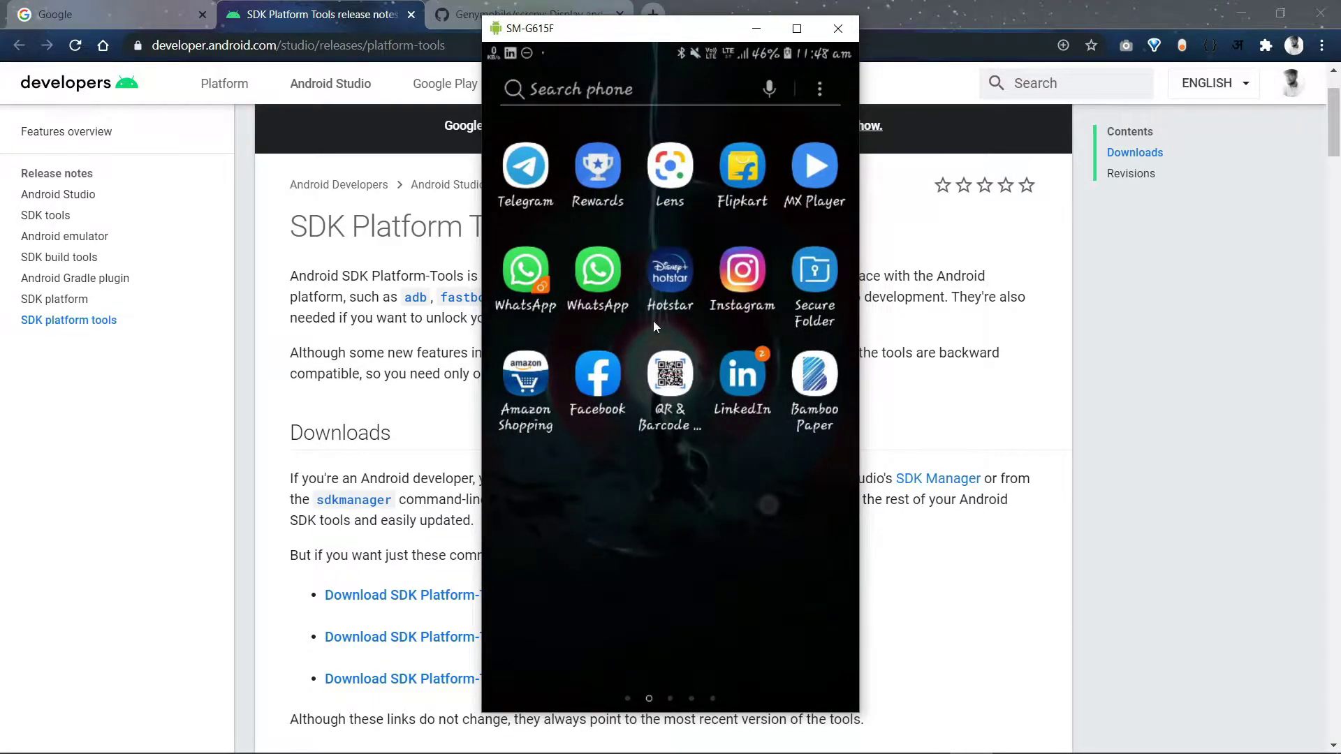
scroll(766, 561, up, 1)
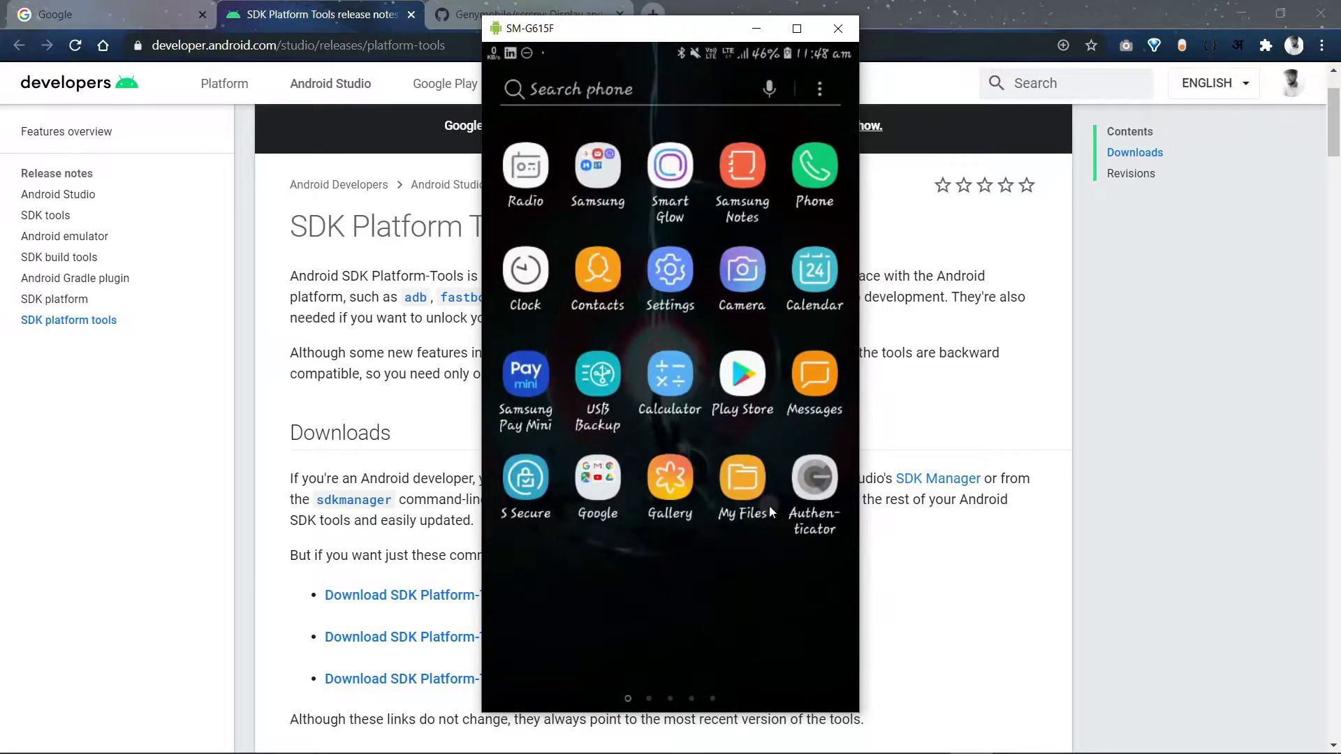
Open the phone's Settings on the mirrored screen and view the About phone page down to its software information
click(664, 274)
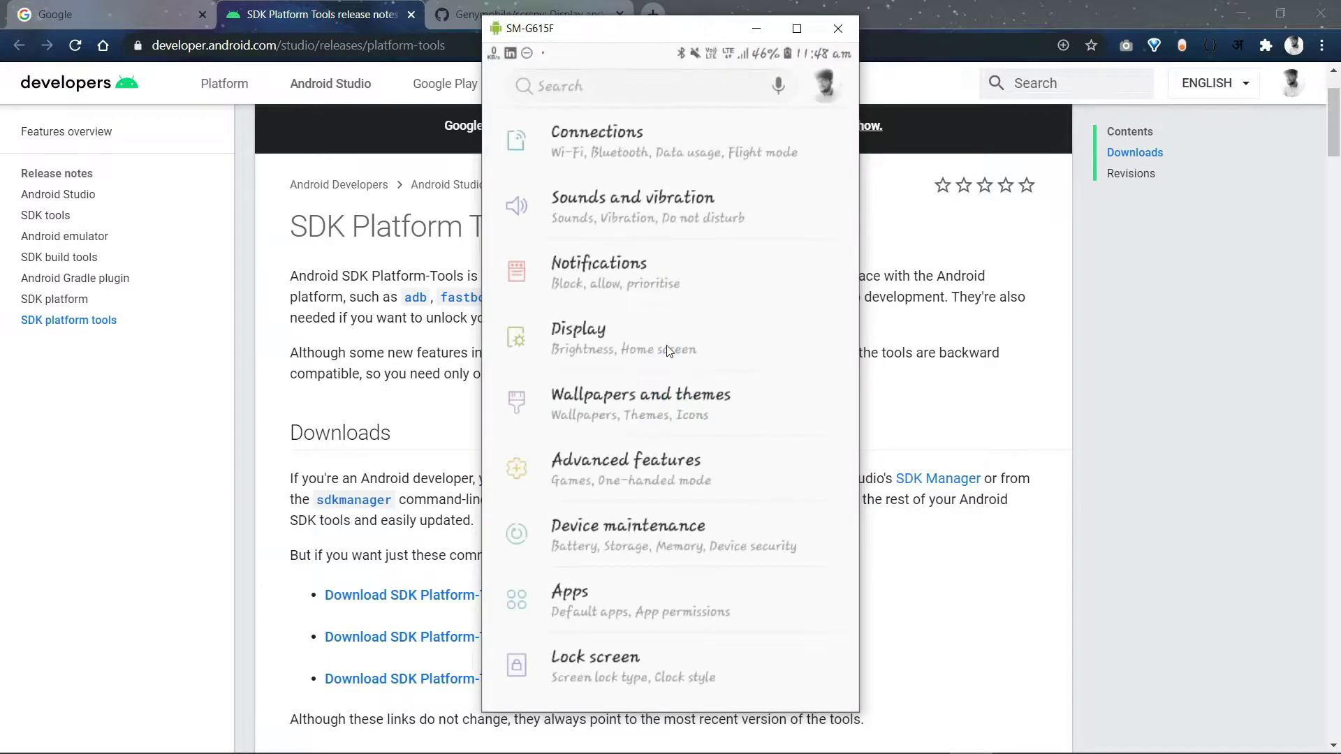
scroll(669, 351, down, 5)
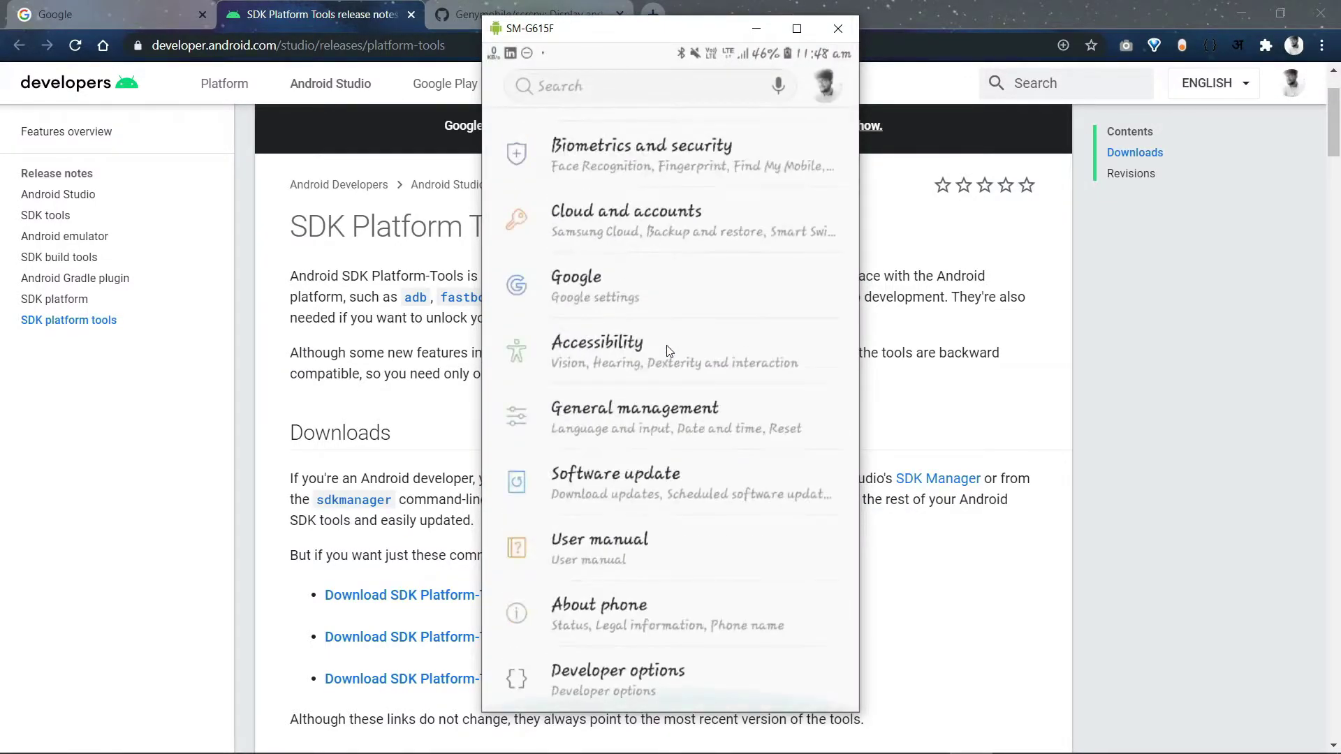
click(625, 609)
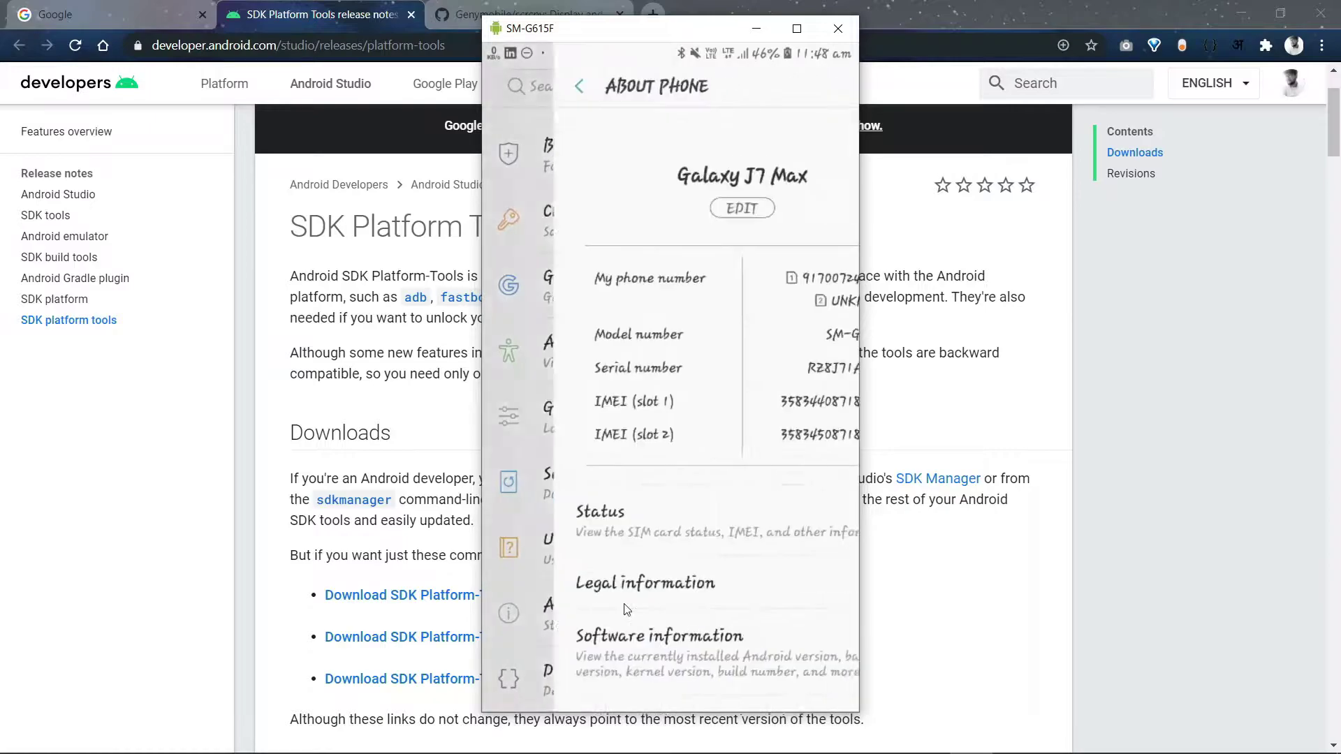
scroll(626, 609, down, 3)
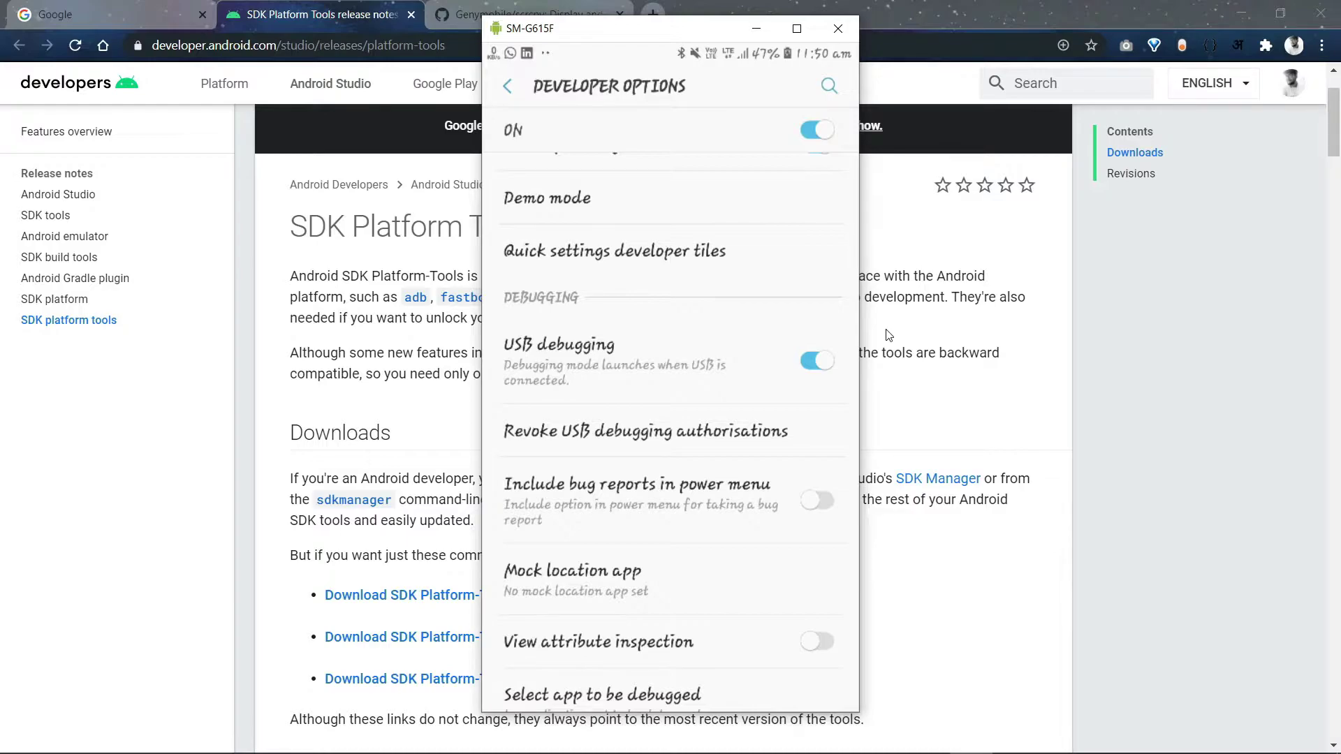
Switch to Chrome and review the scrcpy README's requirements, installation and run sections, plus the SDK Platform-Tools download links
click(354, 386)
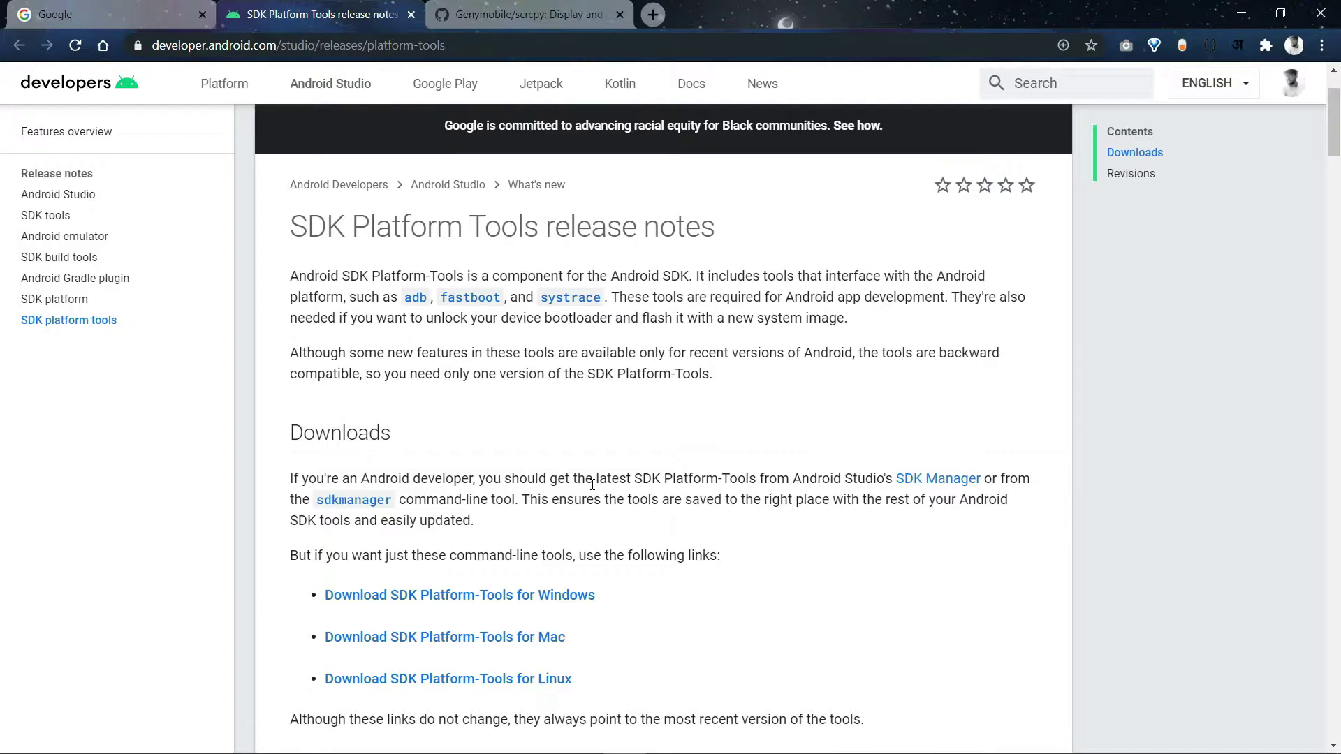
click(580, 14)
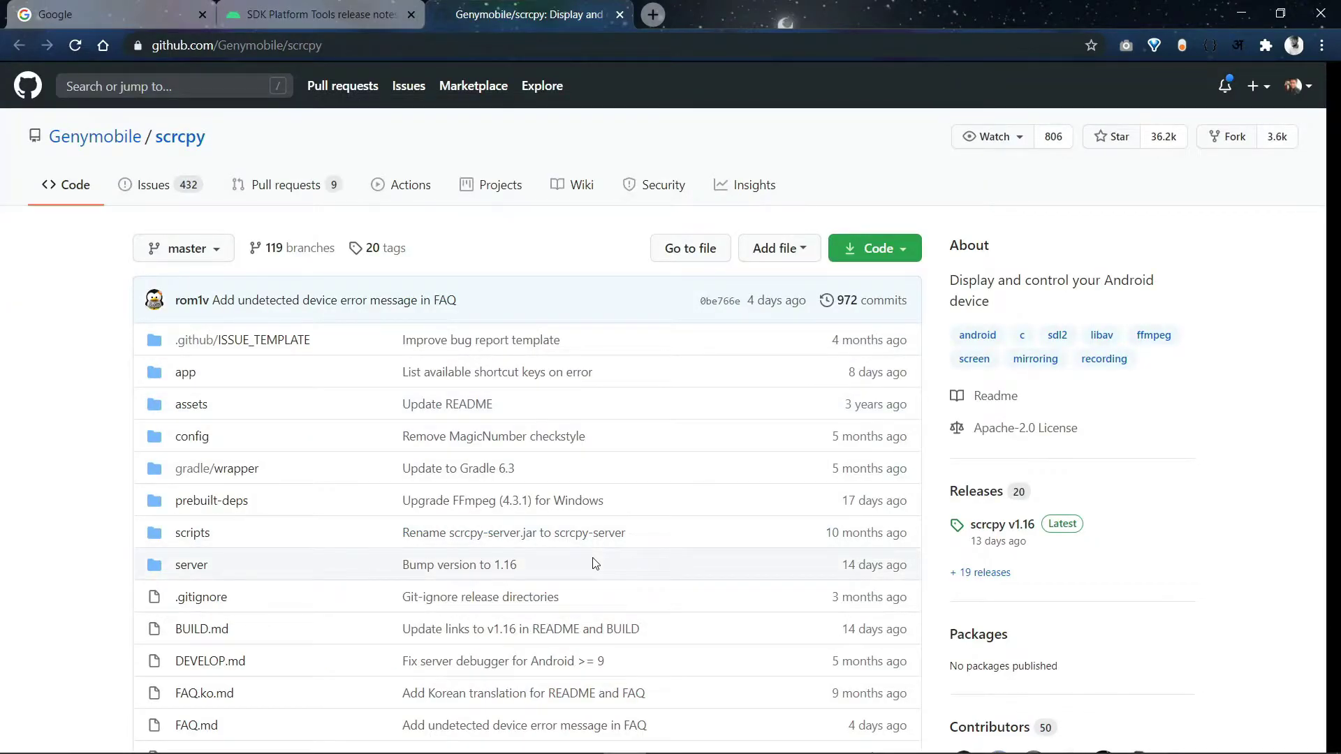
scroll(595, 563, down, 4)
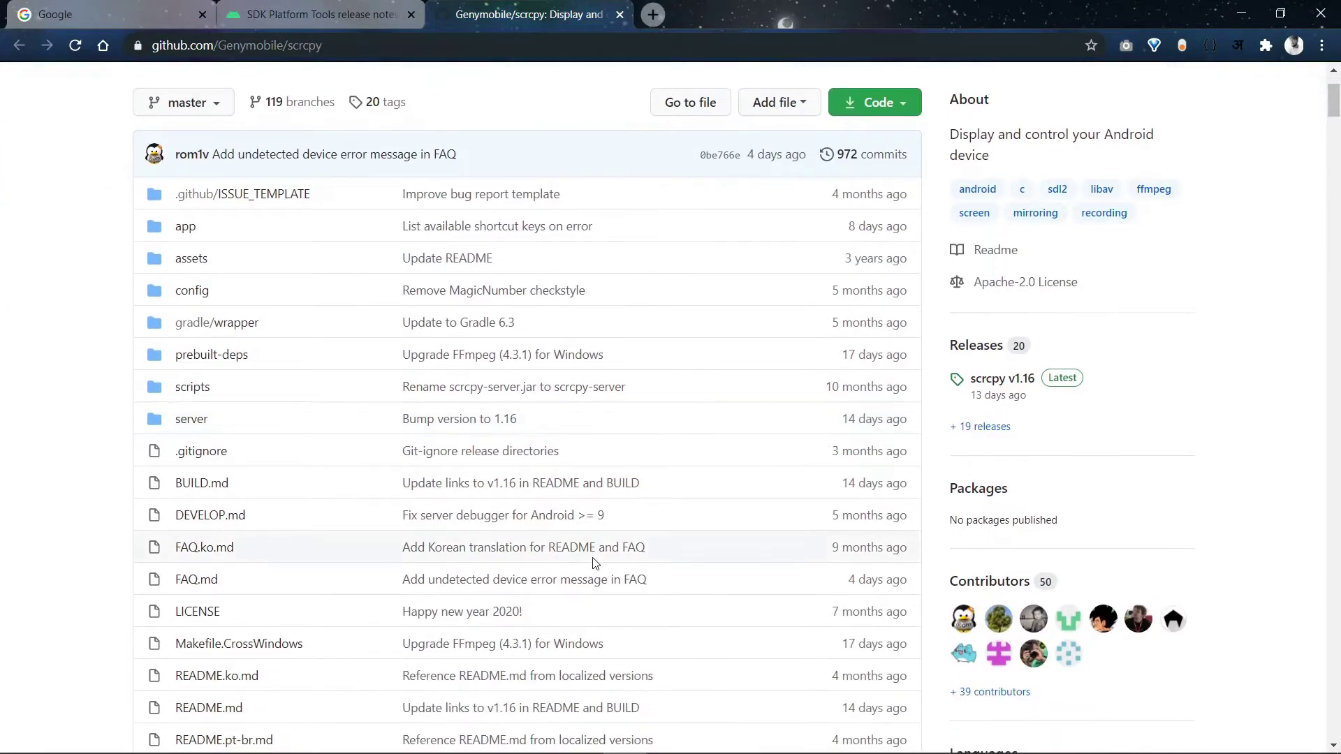
scroll(594, 563, down, 15)
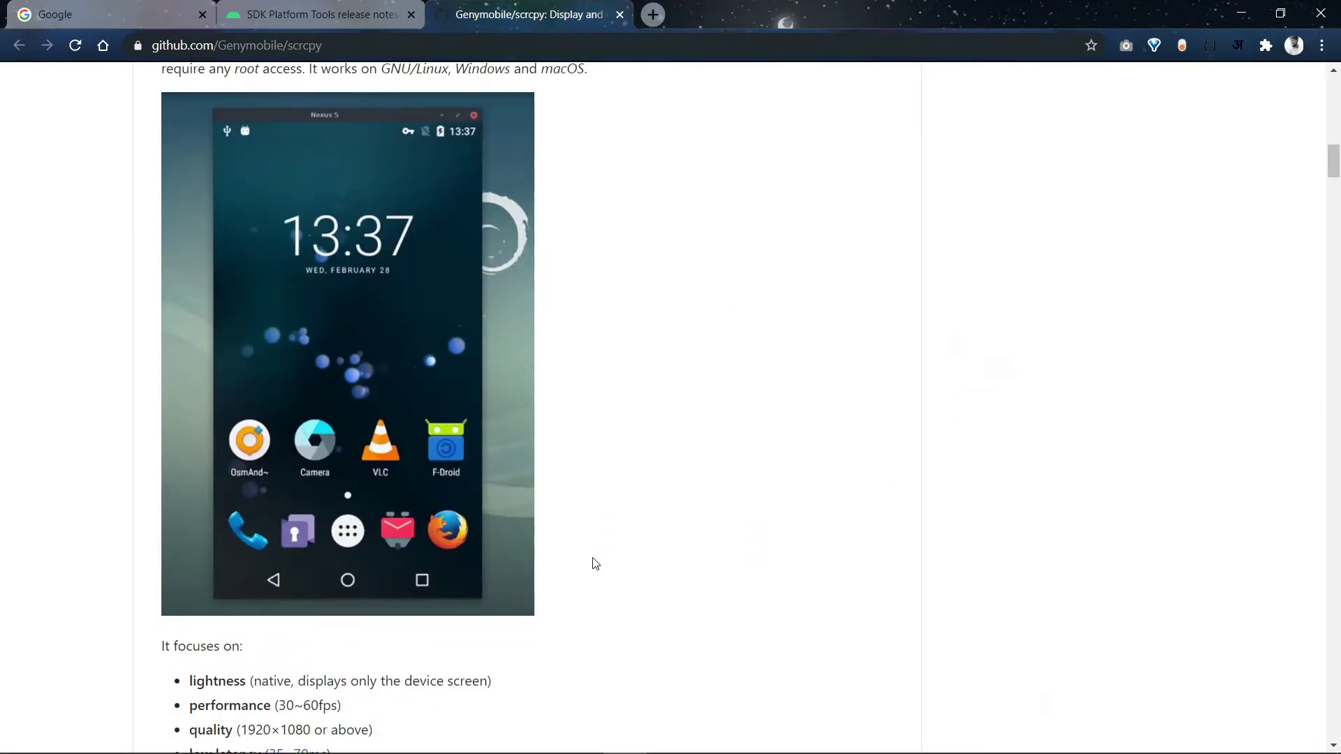
scroll(595, 563, down, 13)
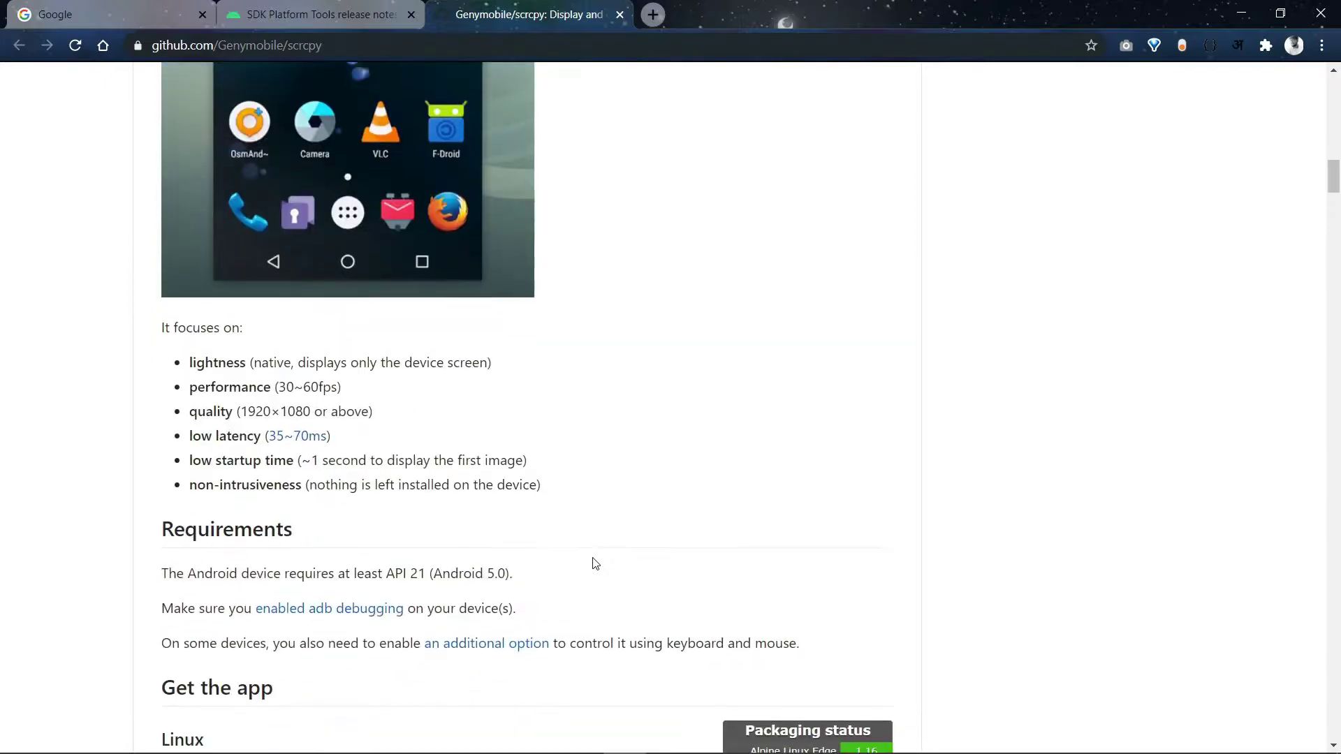
scroll(594, 563, down, 5)
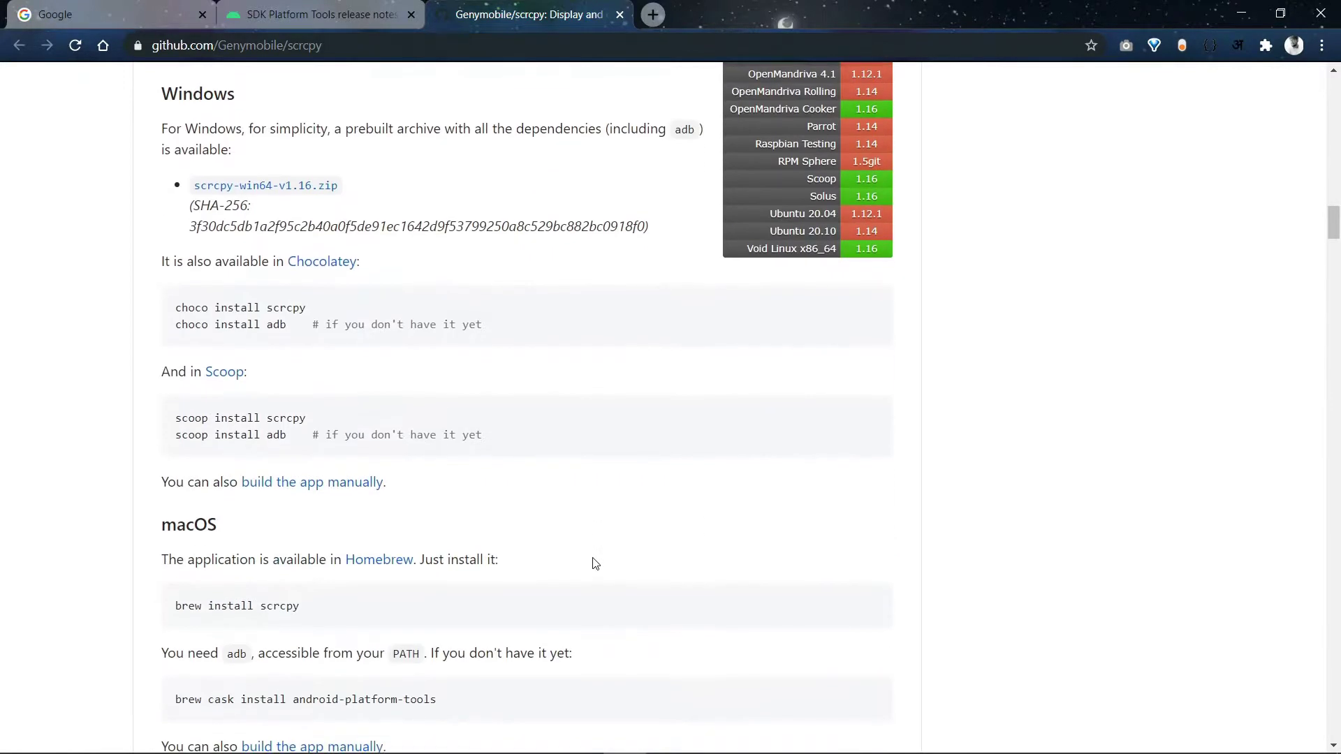
scroll(594, 563, down, 4)
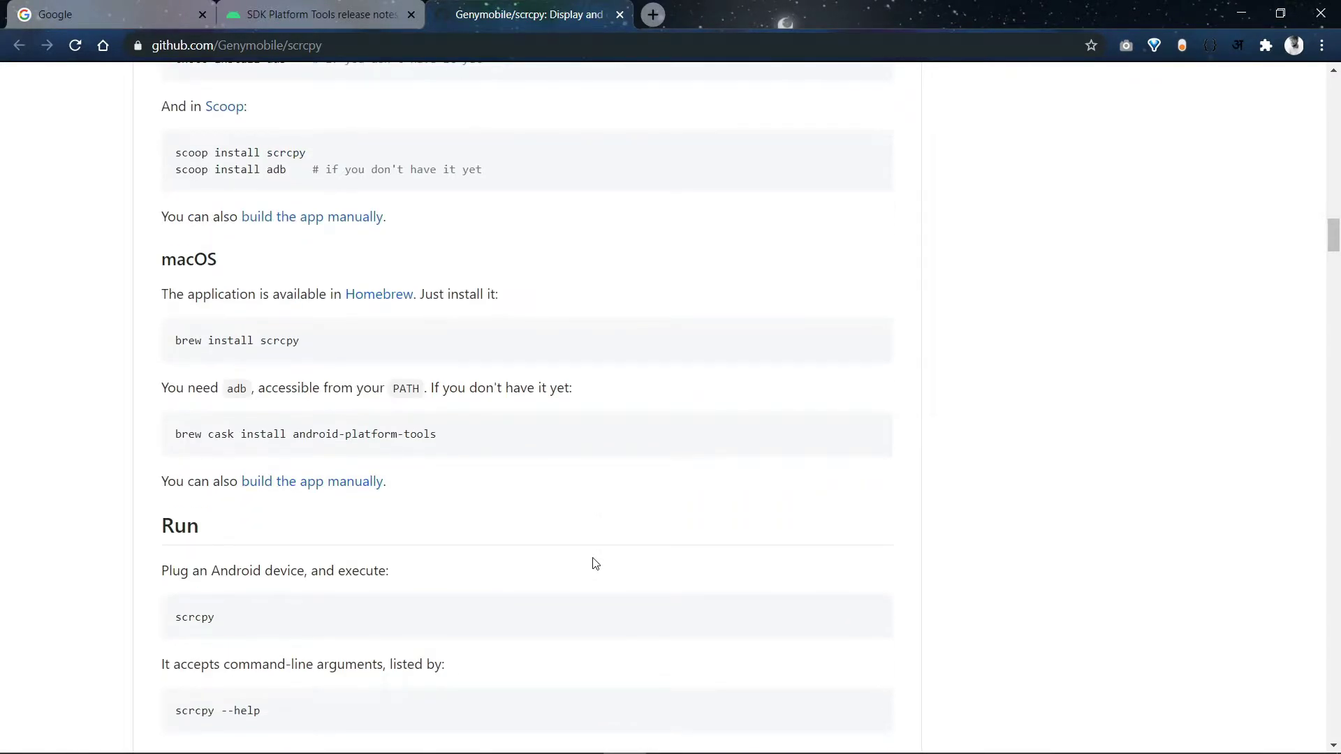
click(290, 14)
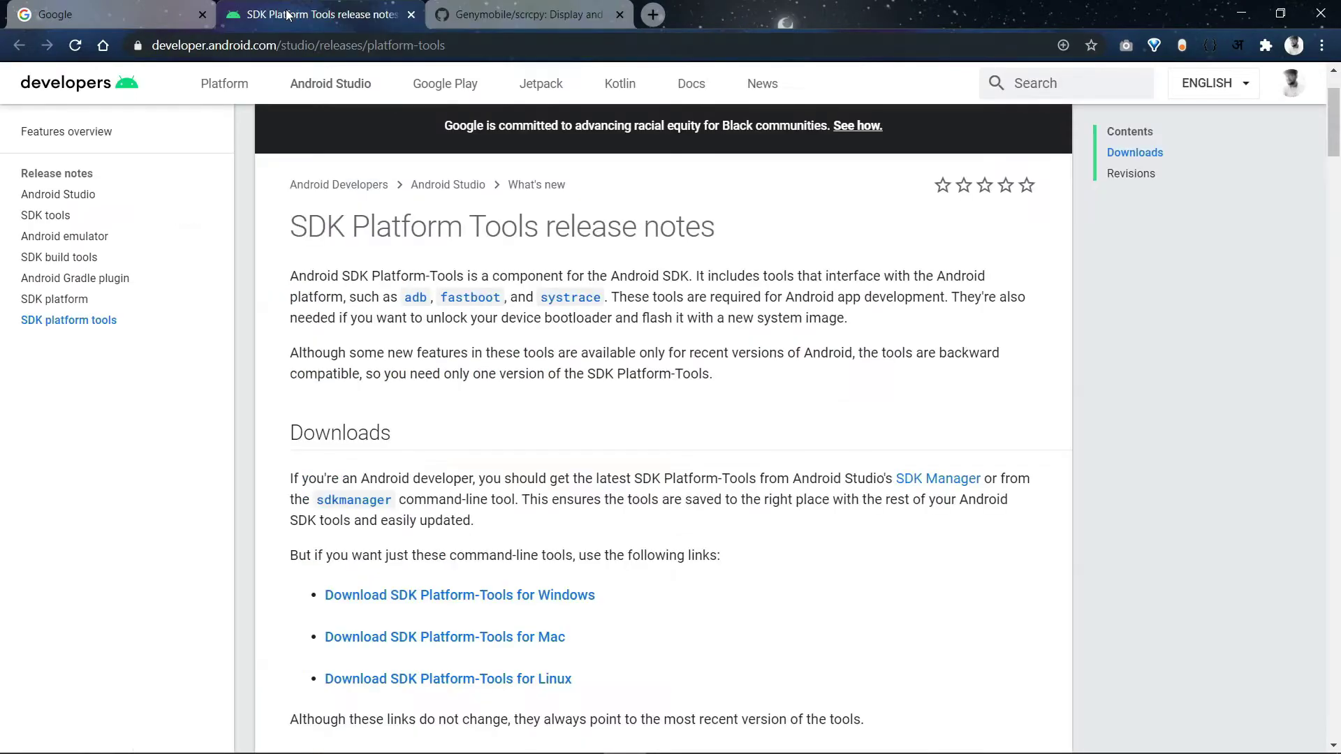
scroll(527, 554, down, 4)
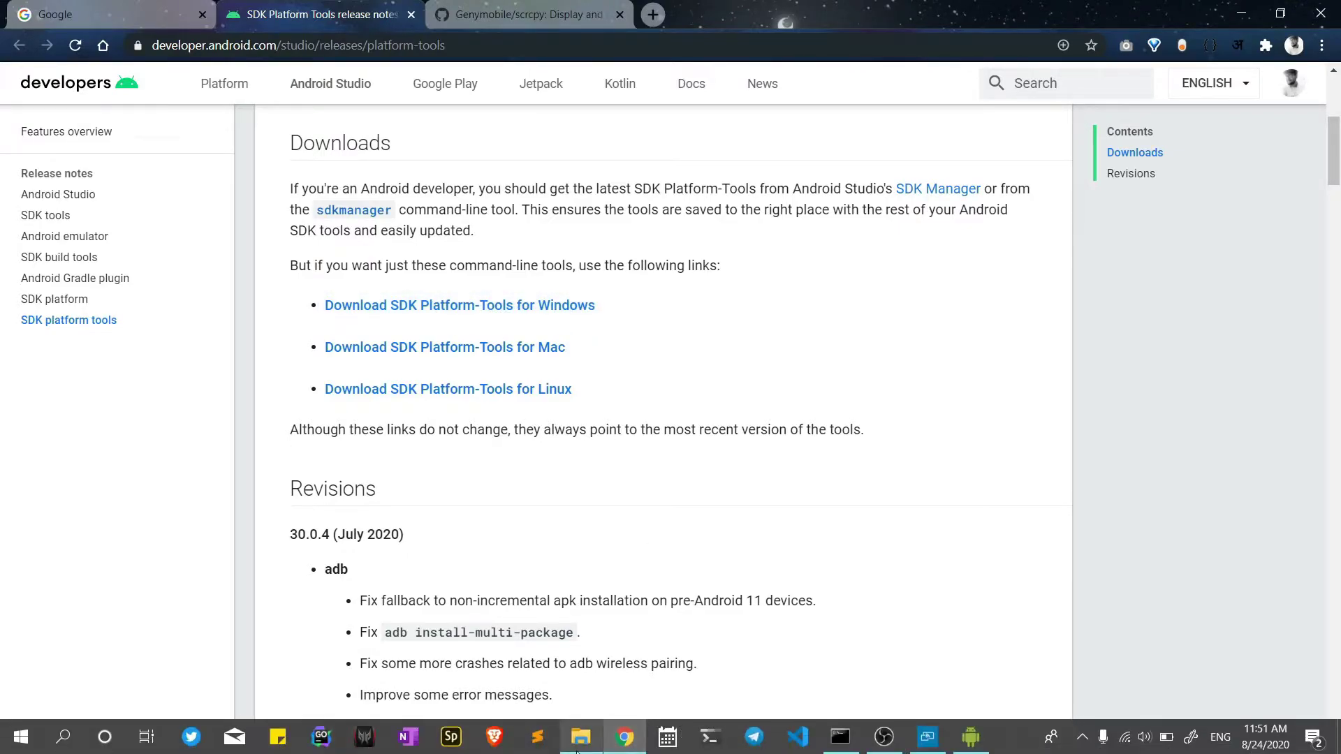
Switch to File Explorer and open the platform-tools folder inside platform-tools_r30.0.4-windows on drive K
click(578, 742)
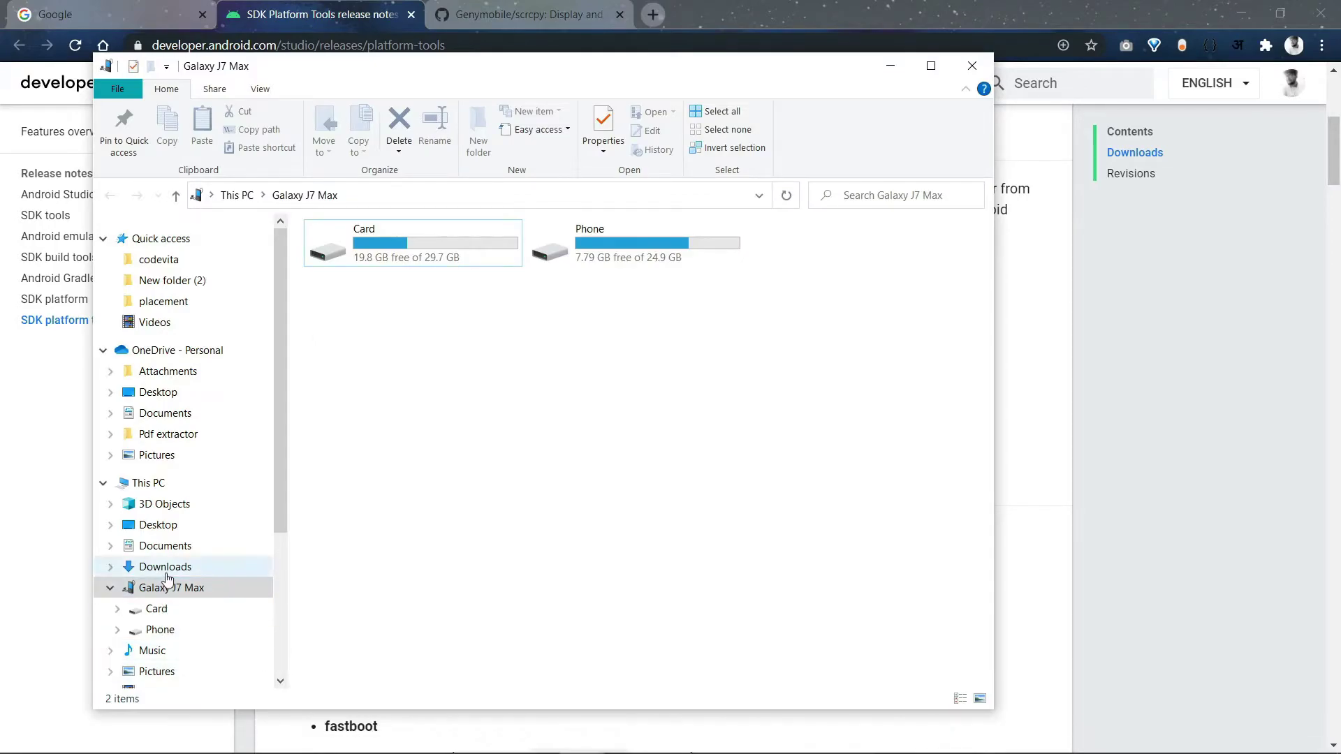
scroll(178, 633, down, 1)
scroll(180, 637, down, 1)
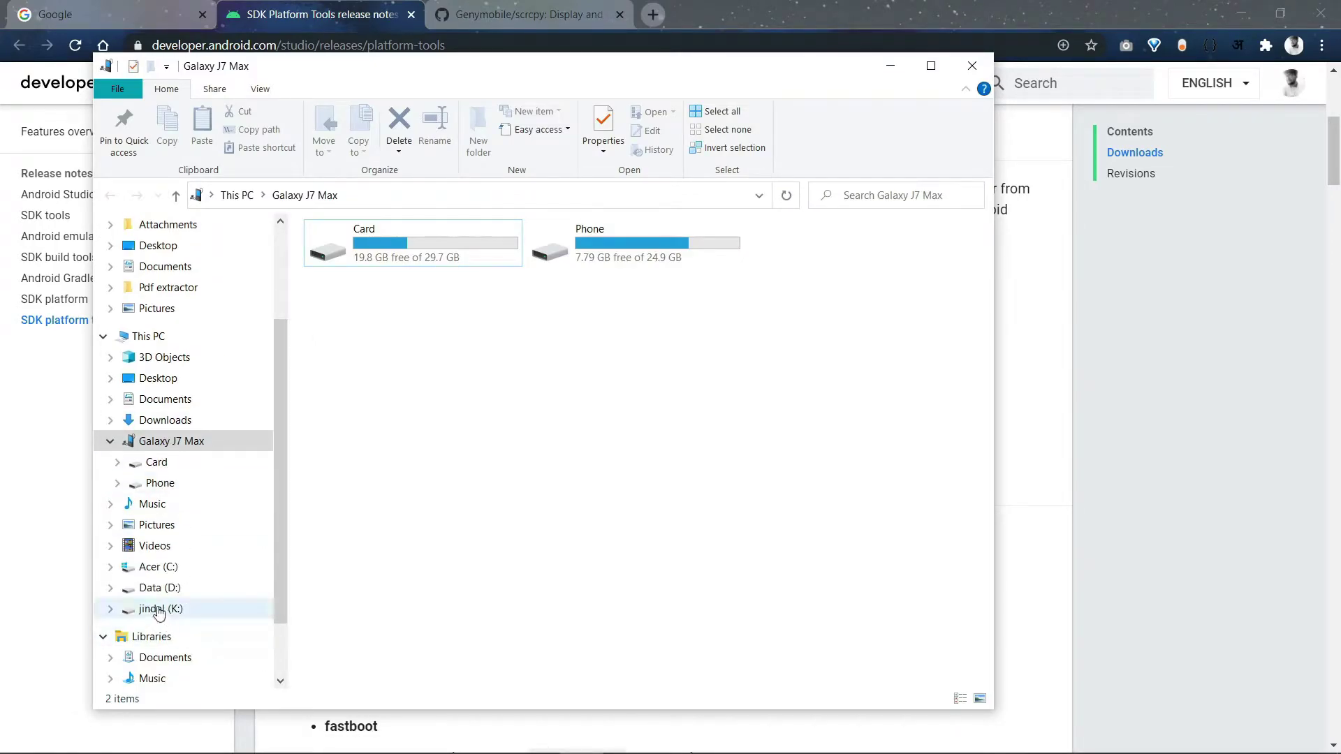
click(168, 608)
click(349, 279)
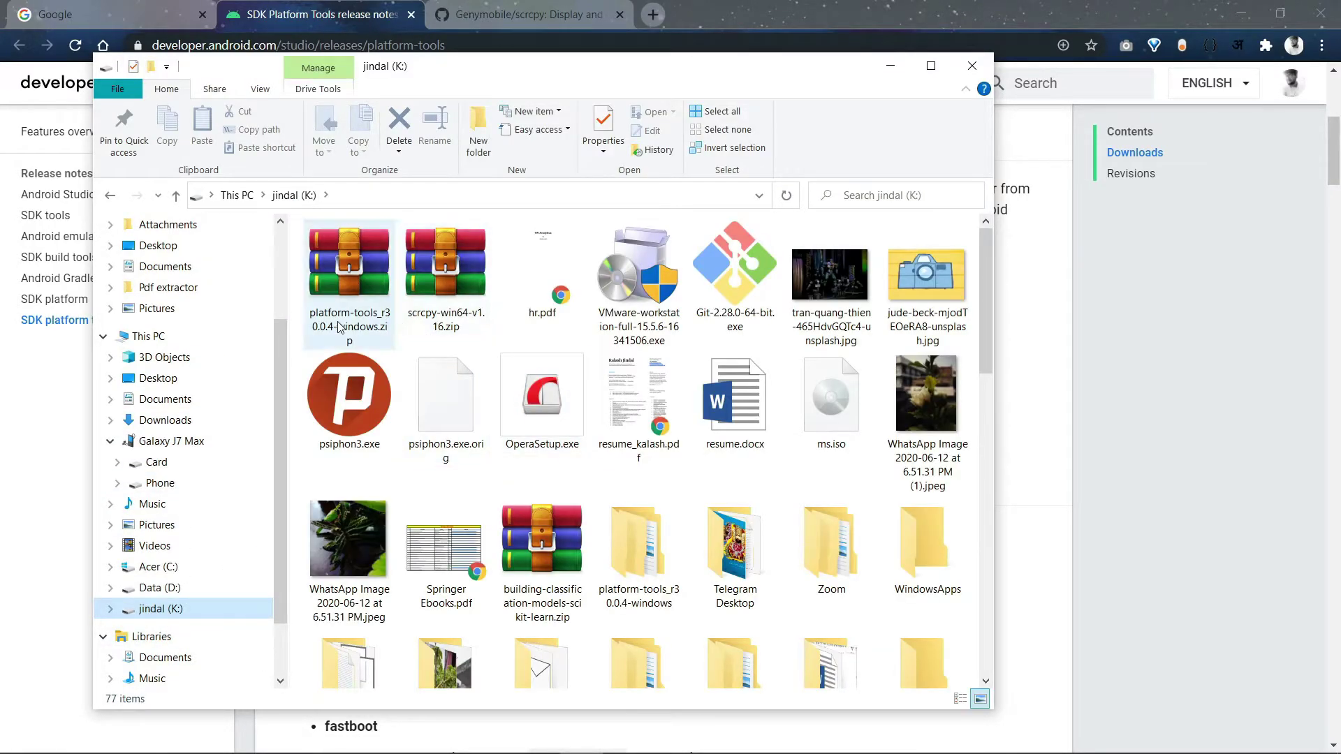
scroll(597, 595, down, 3)
click(646, 330)
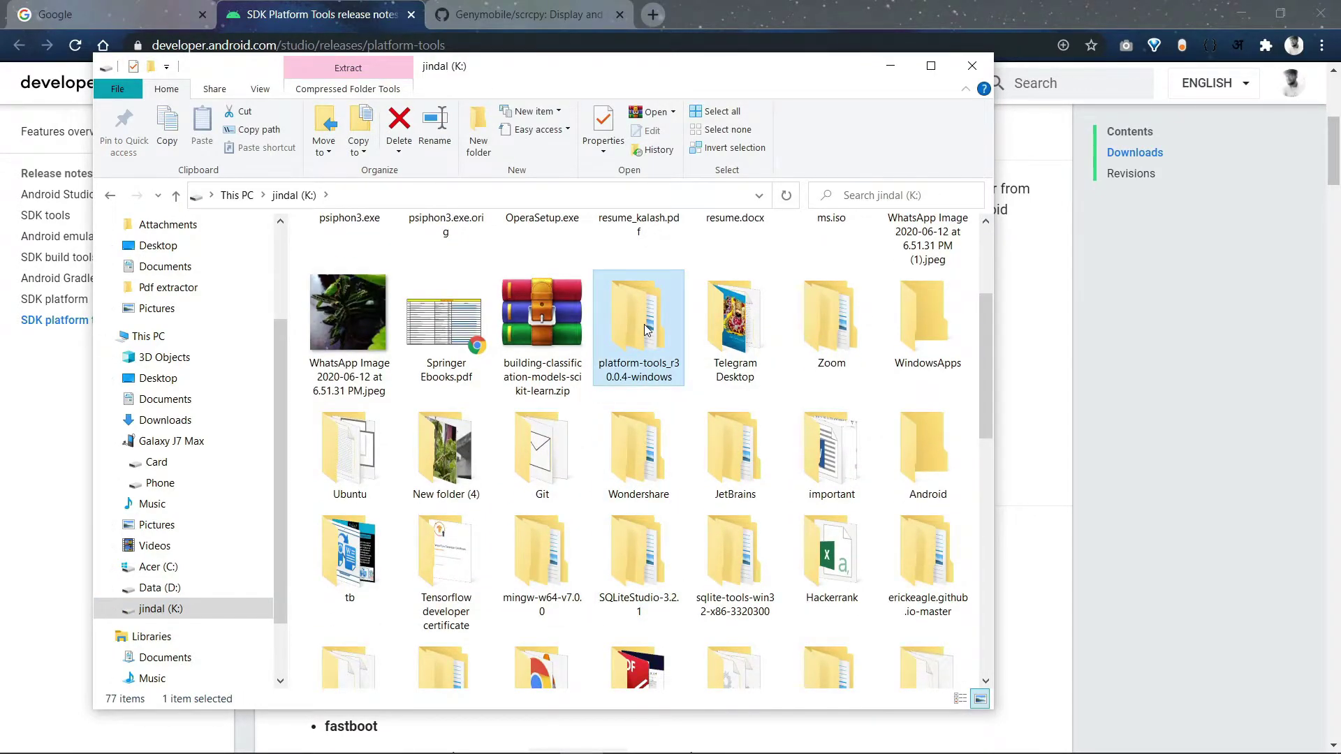
double_click(646, 330)
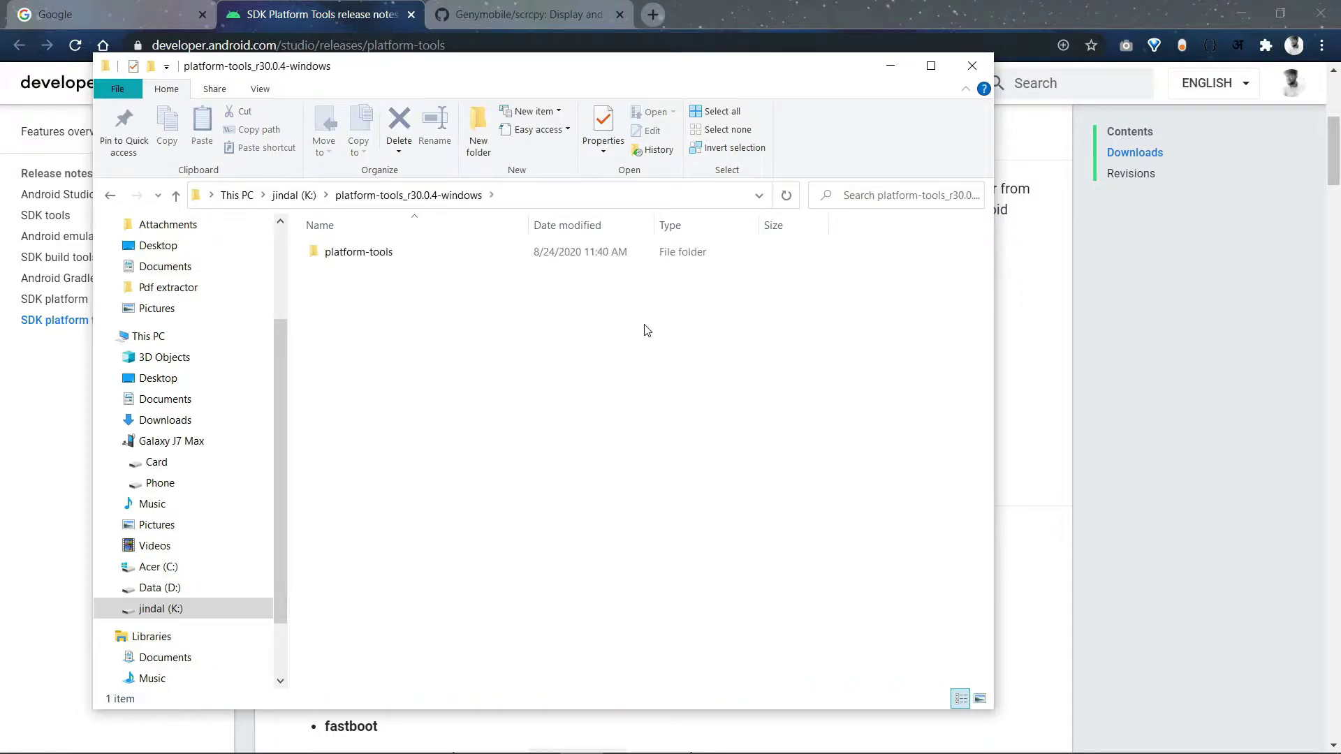
click(424, 264)
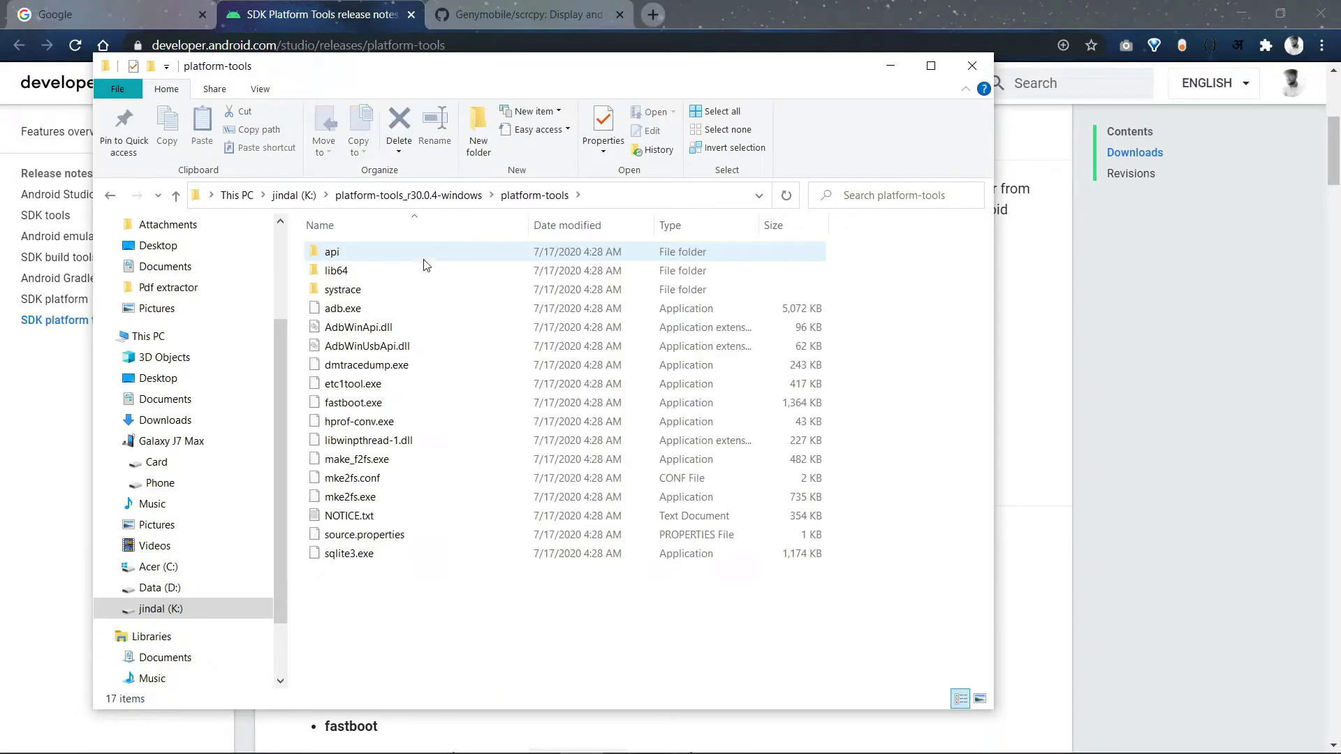
Try to copy all the platform-tools files into the adb folder on drive C, and look through that folder's contents
drag(423, 594, 376, 245)
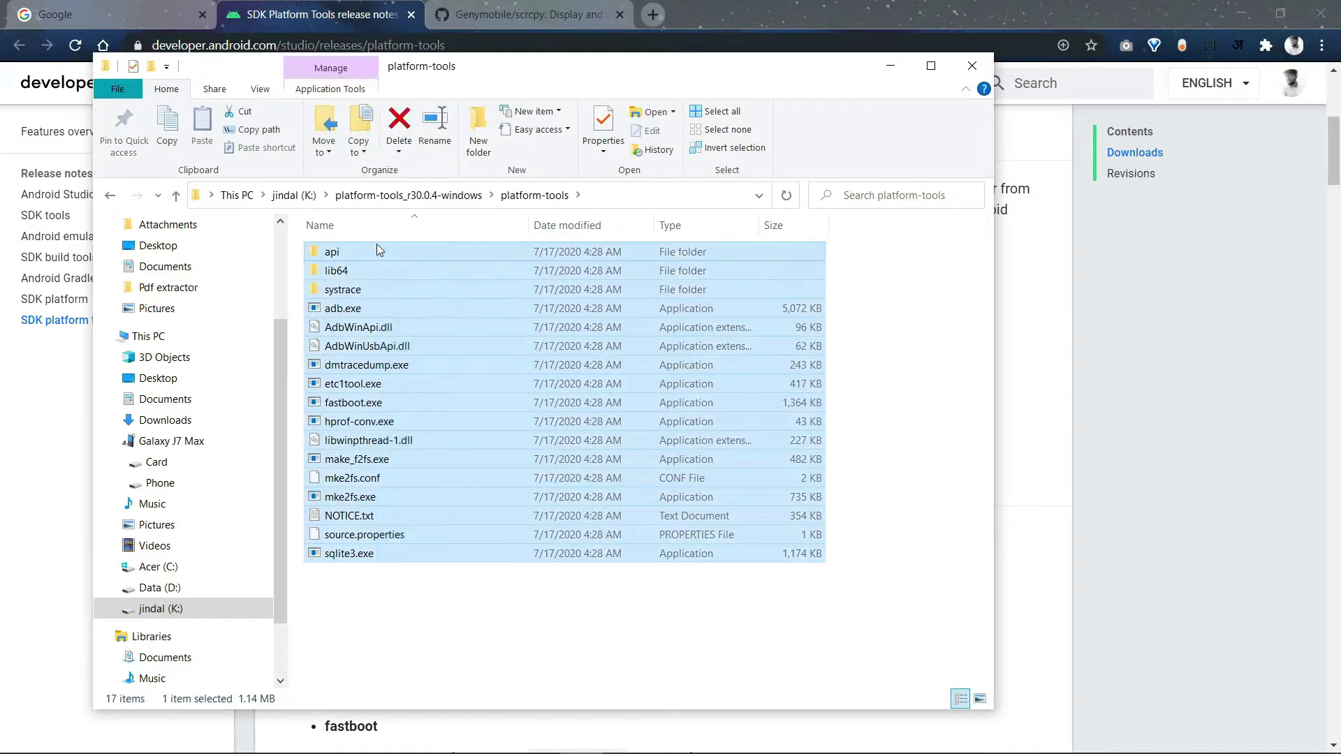
click(186, 570)
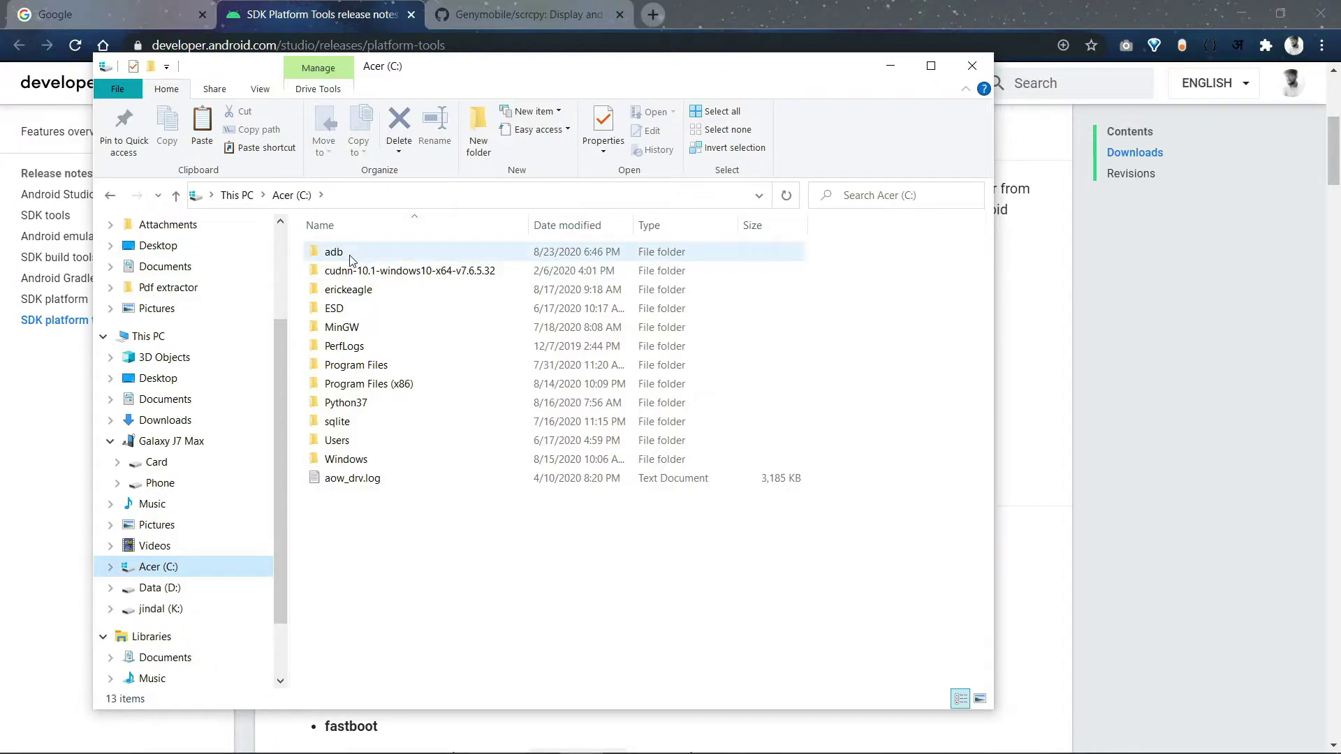
double_click(370, 257)
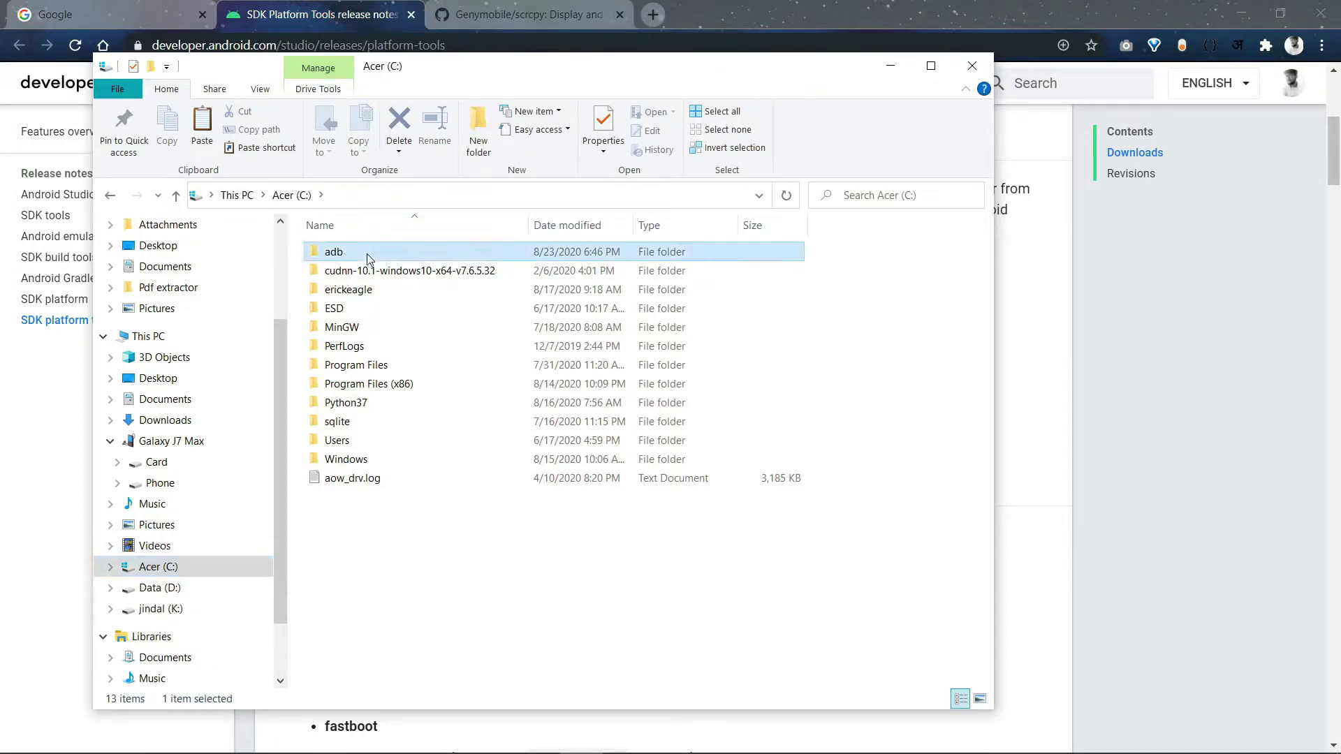
double_click(363, 253)
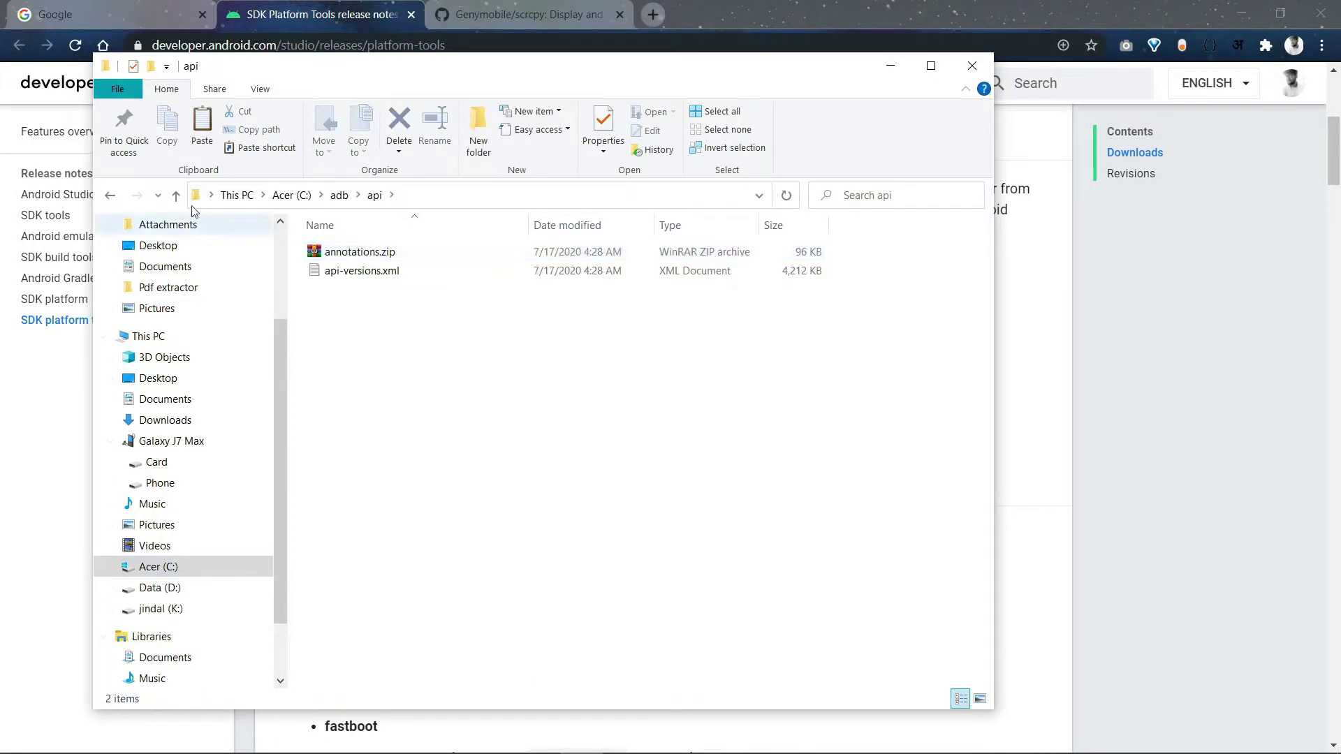
drag(93, 195, 109, 196)
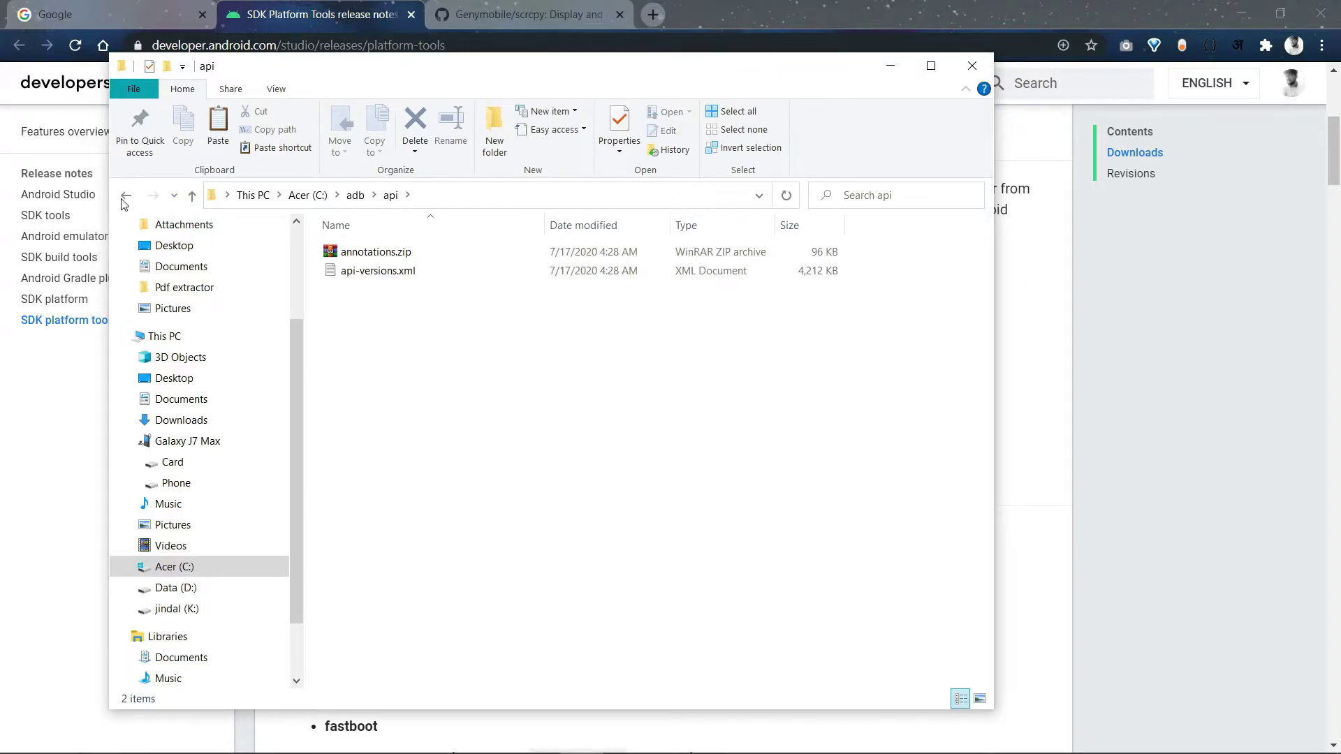
click(126, 196)
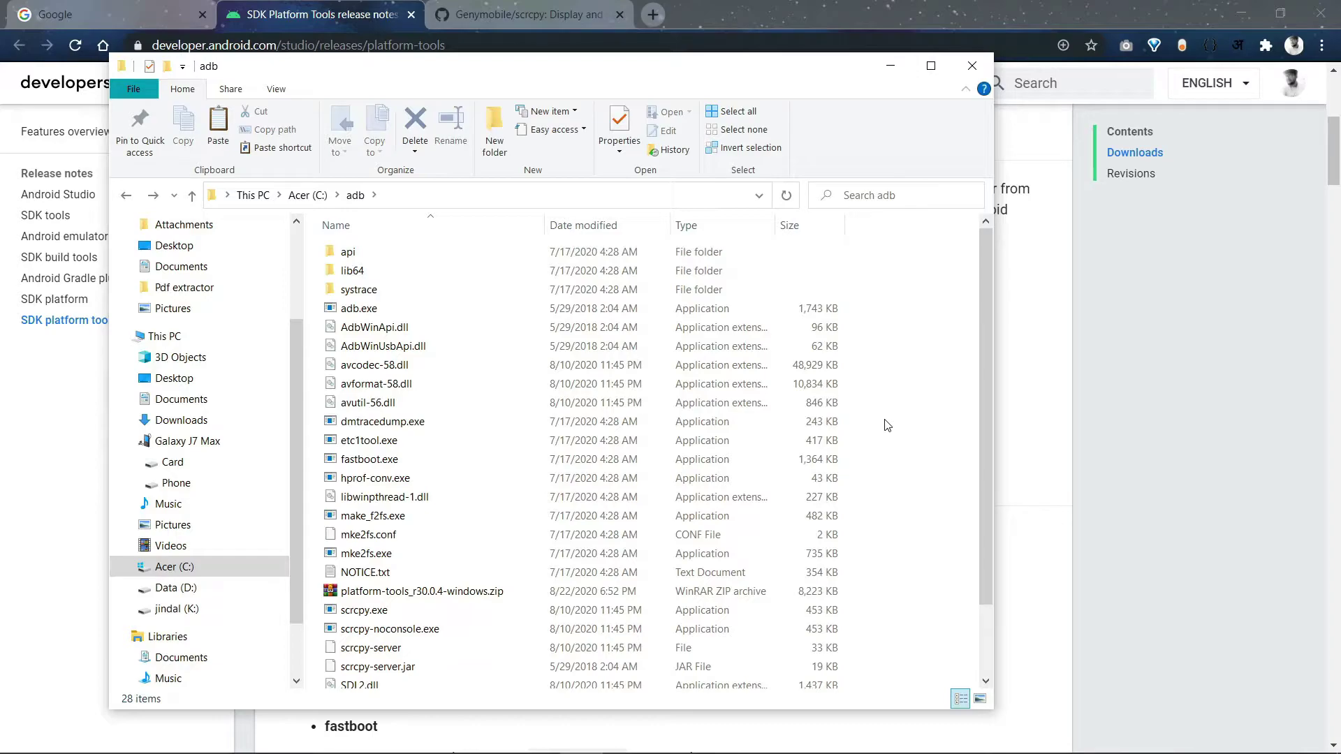
key(ctrl+v)
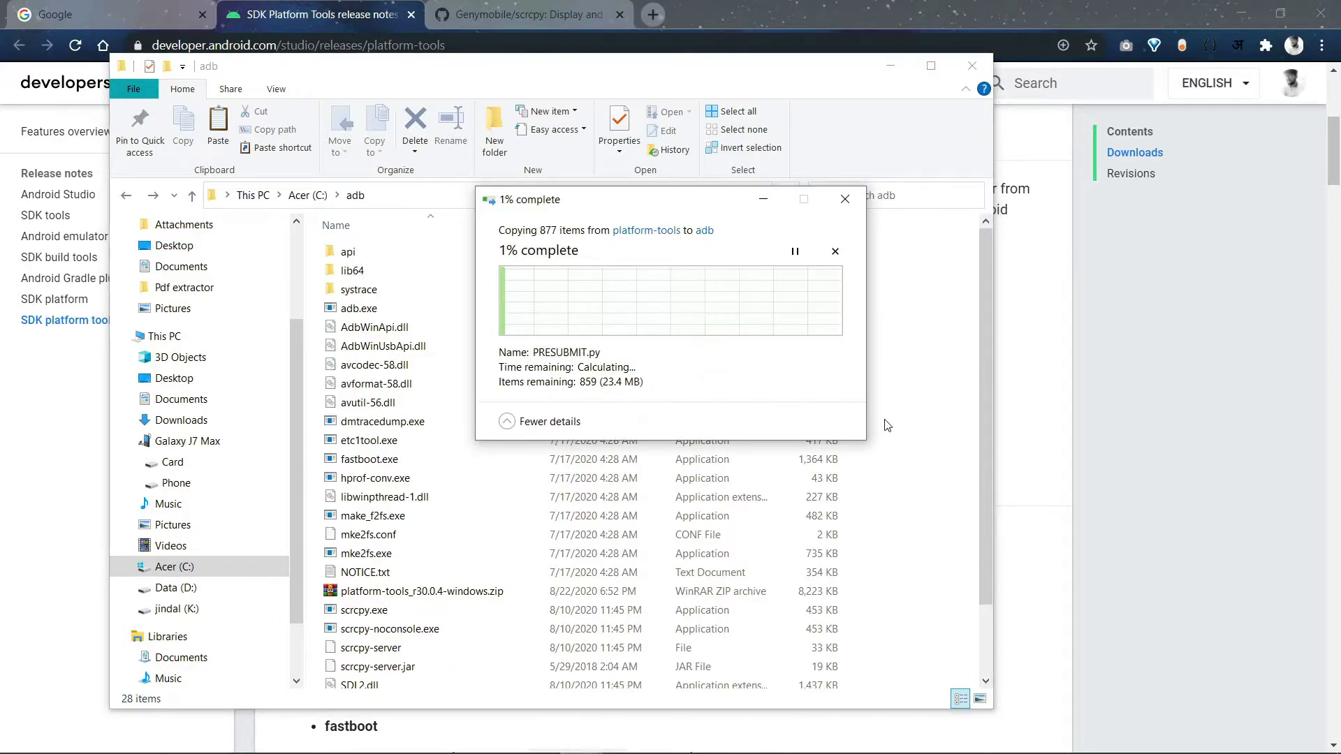
click(843, 205)
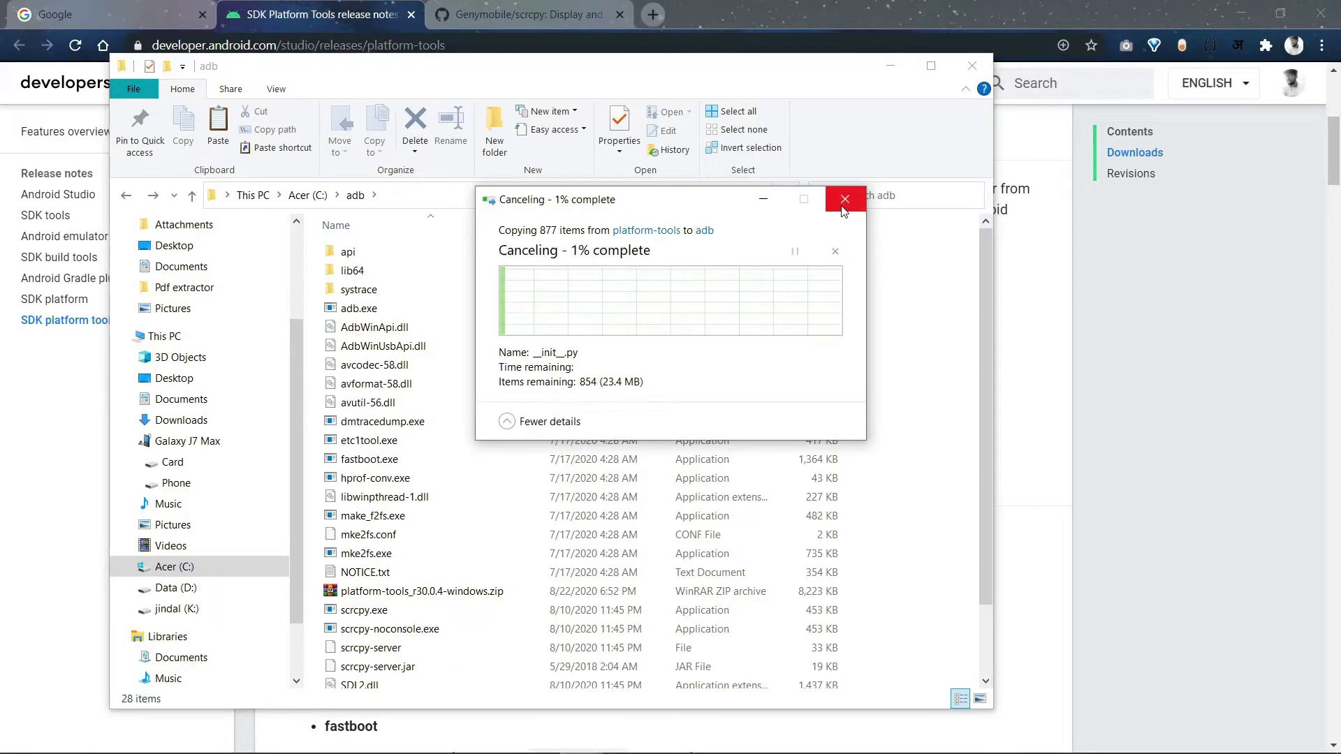
scroll(633, 590, down, 2)
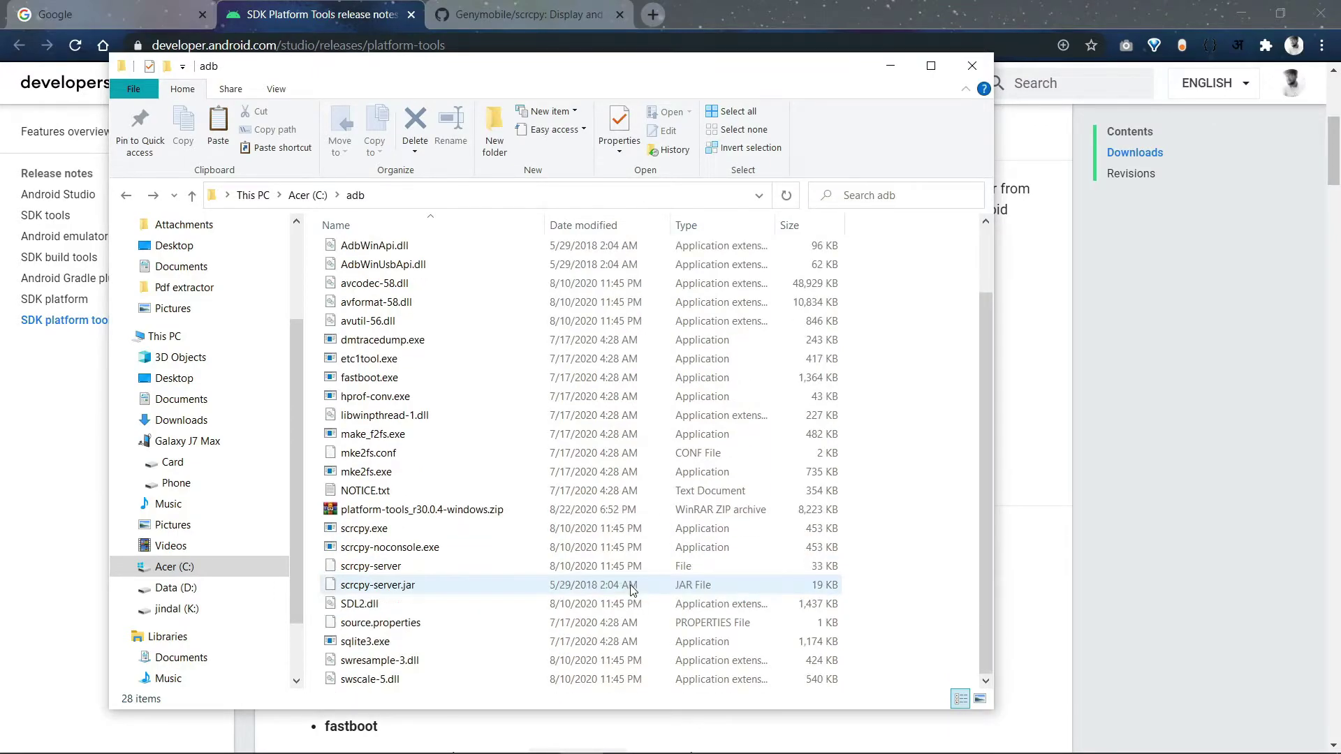
scroll(632, 590, up, 2)
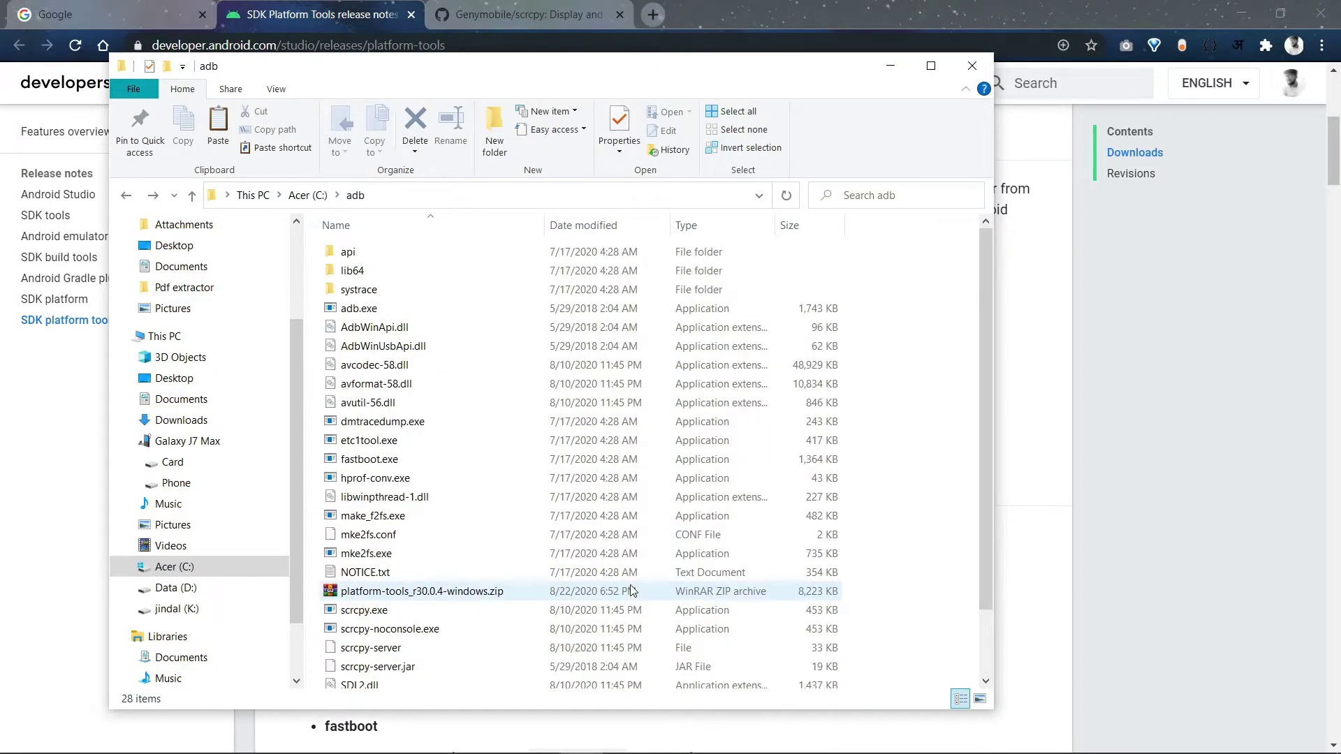
Switch to the scrcpy GitHub page and review the README's Linux, Windows and macOS installation instructions, including the apt install scrcpy command
click(527, 14)
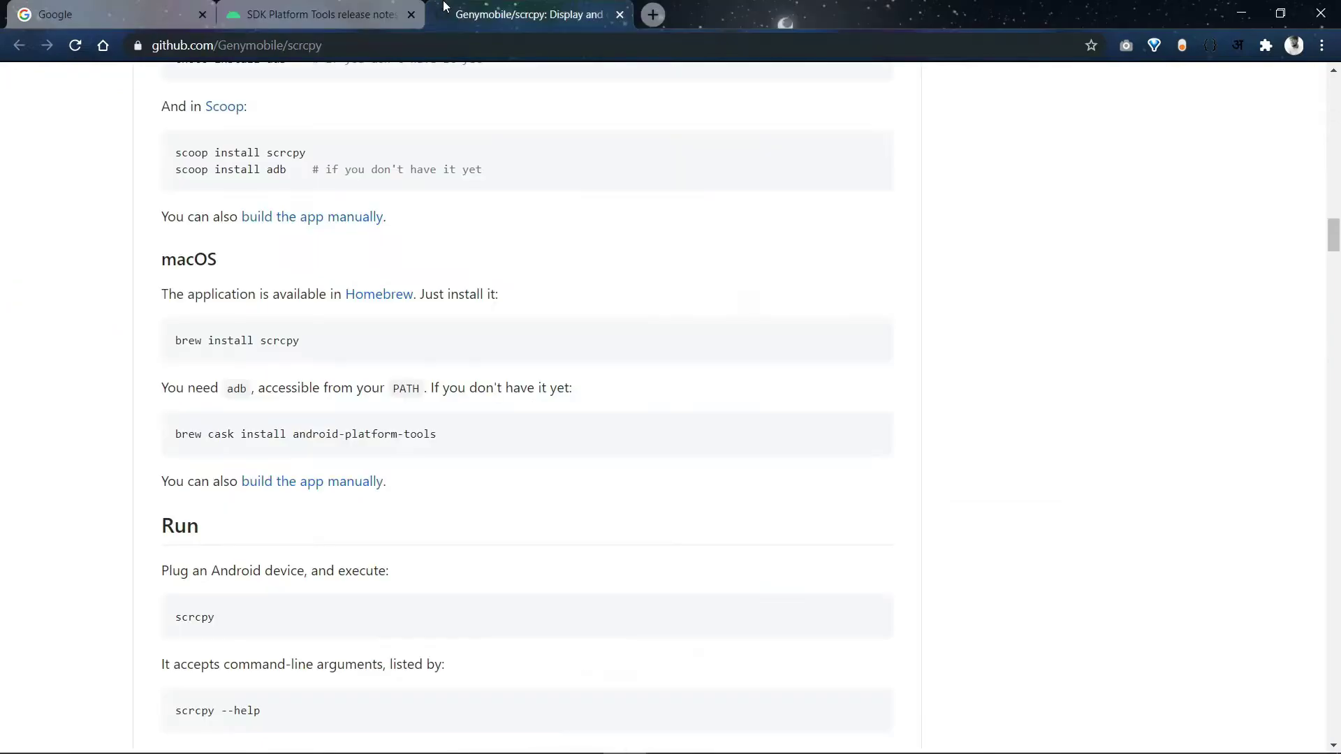
scroll(521, 281, up, 10)
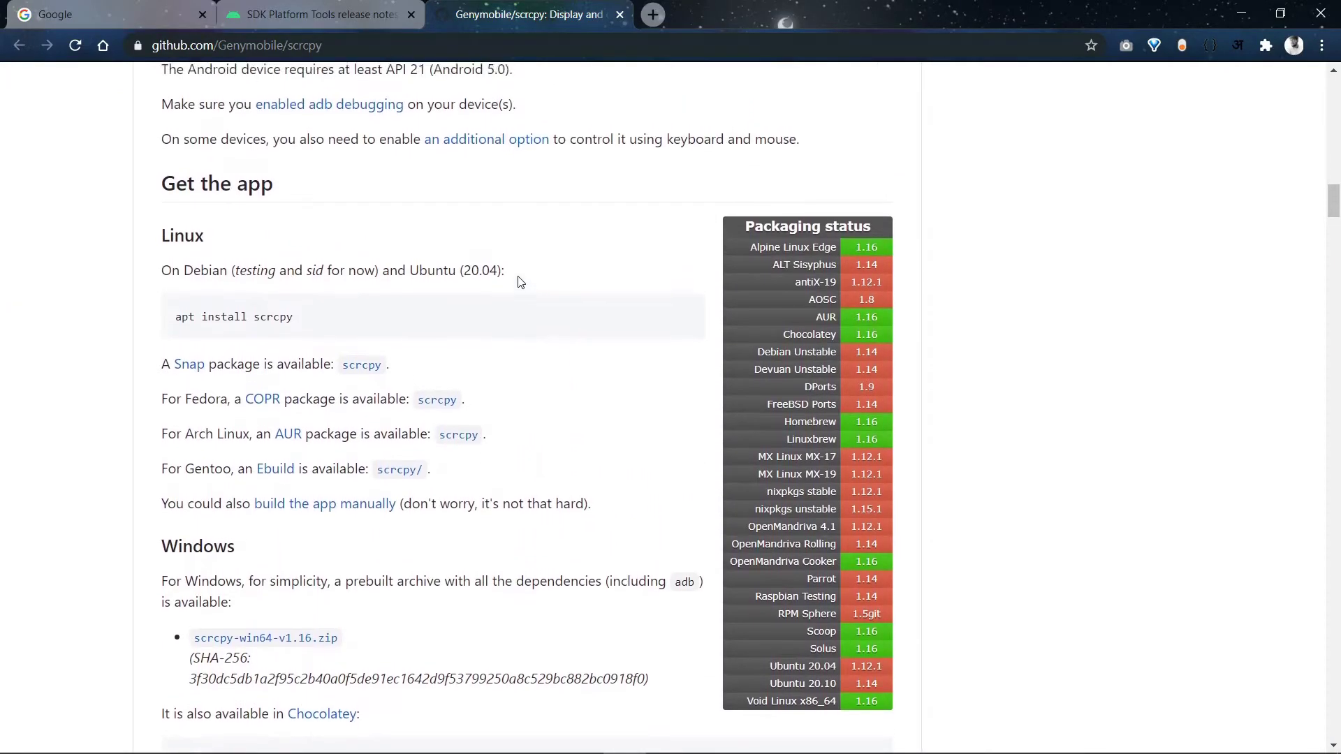
scroll(520, 282, up, 10)
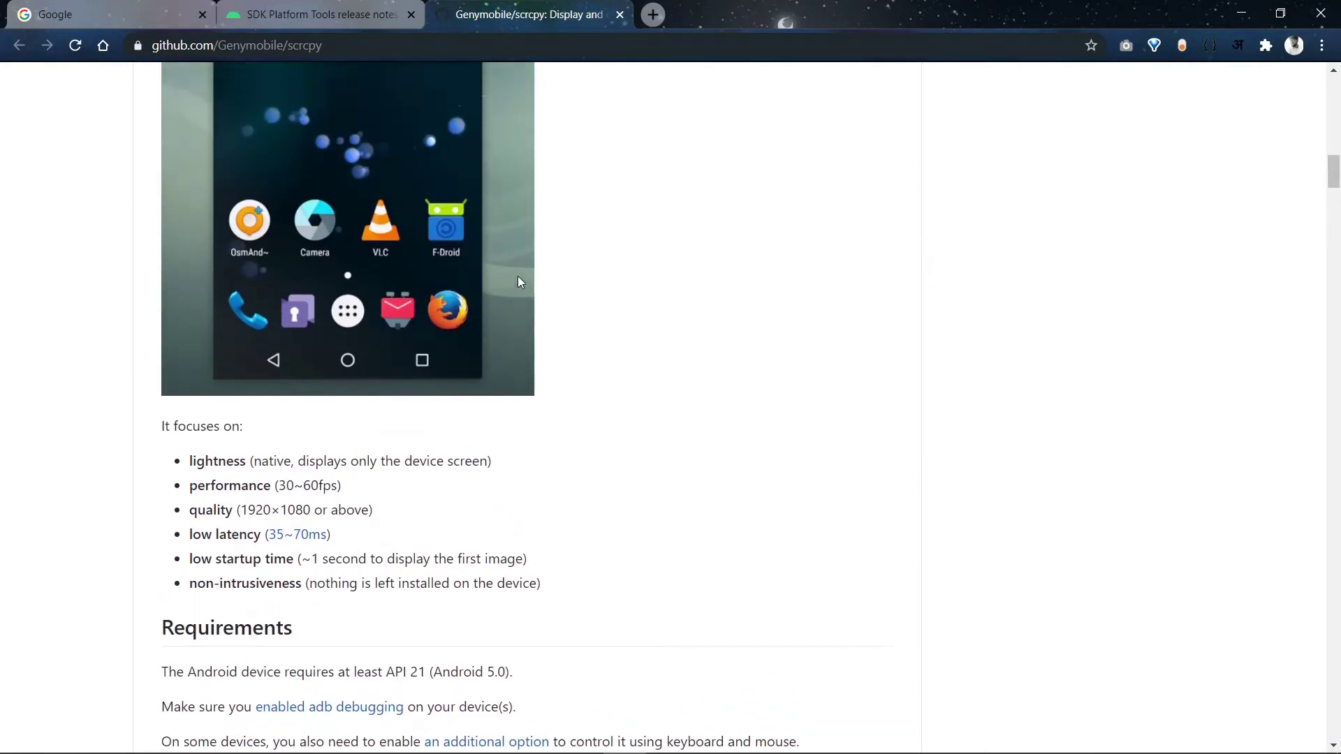
scroll(519, 280, up, 8)
scroll(466, 598, down, 18)
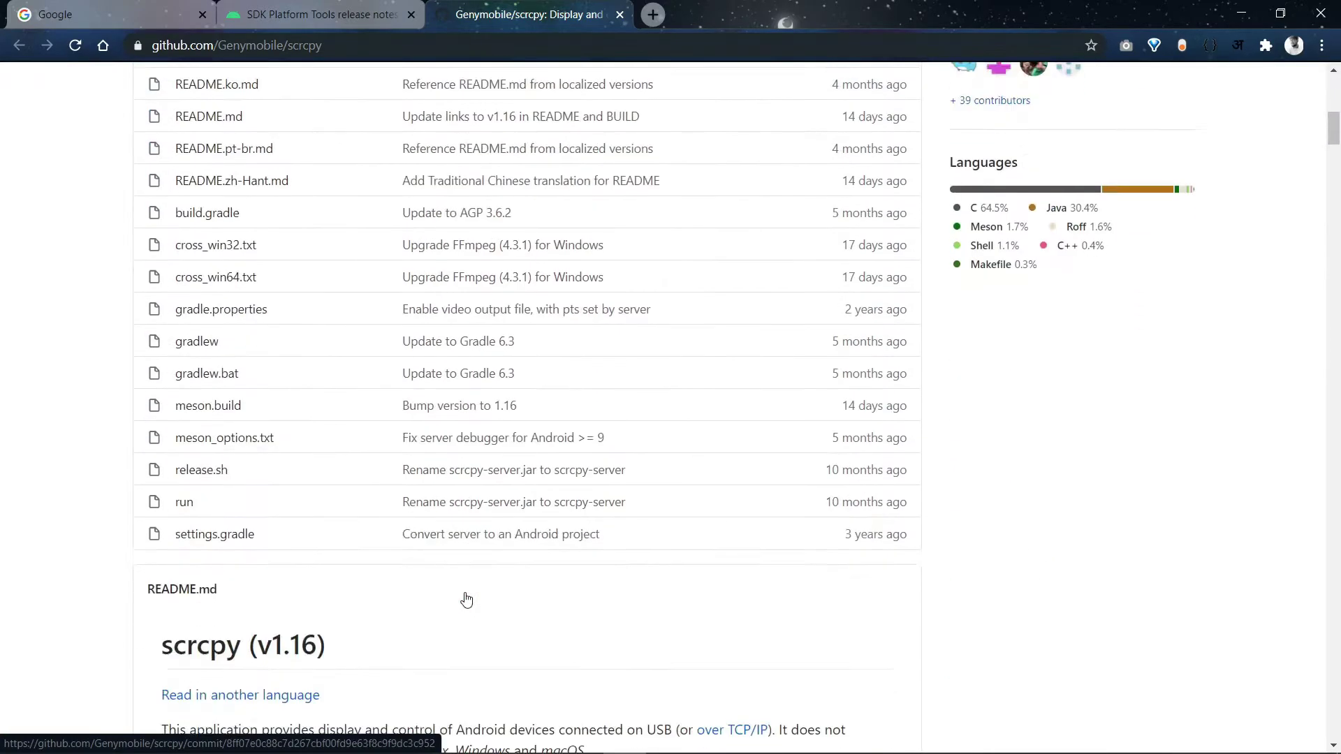
scroll(465, 595, down, 20)
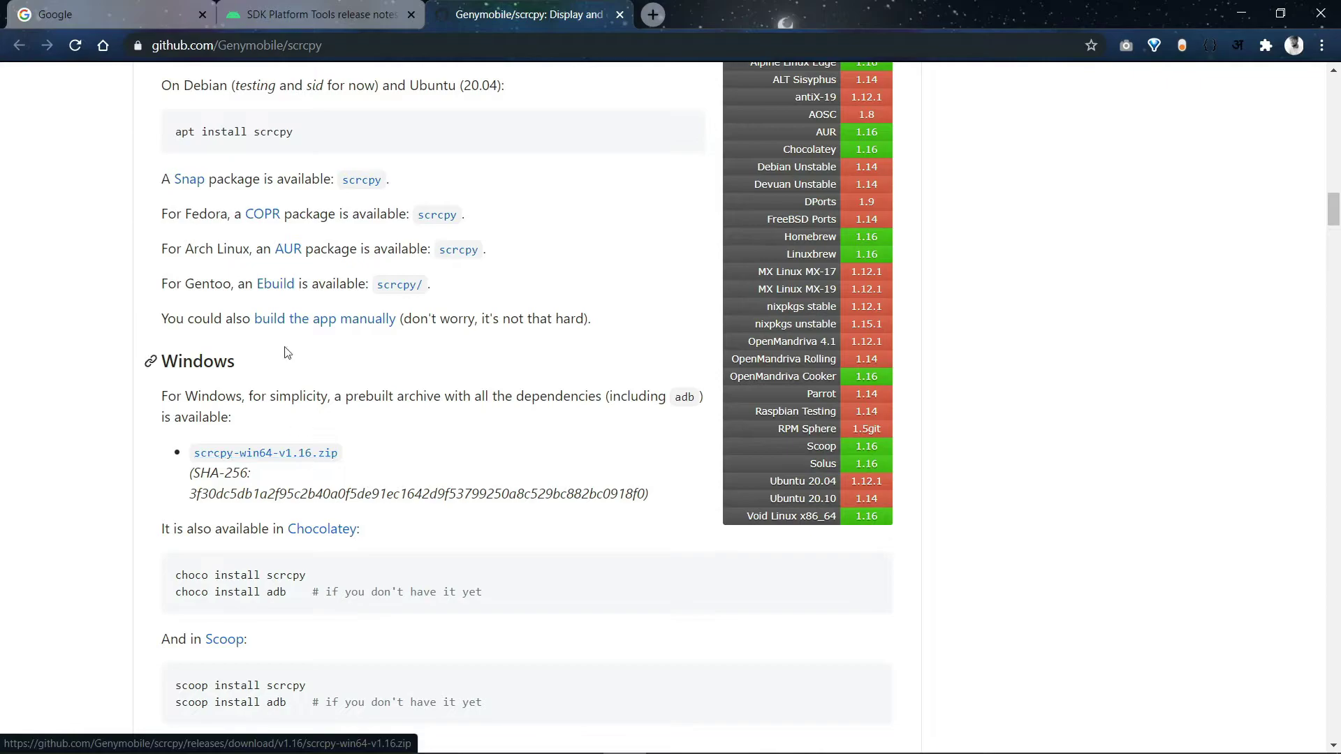
scroll(287, 356, up, 2)
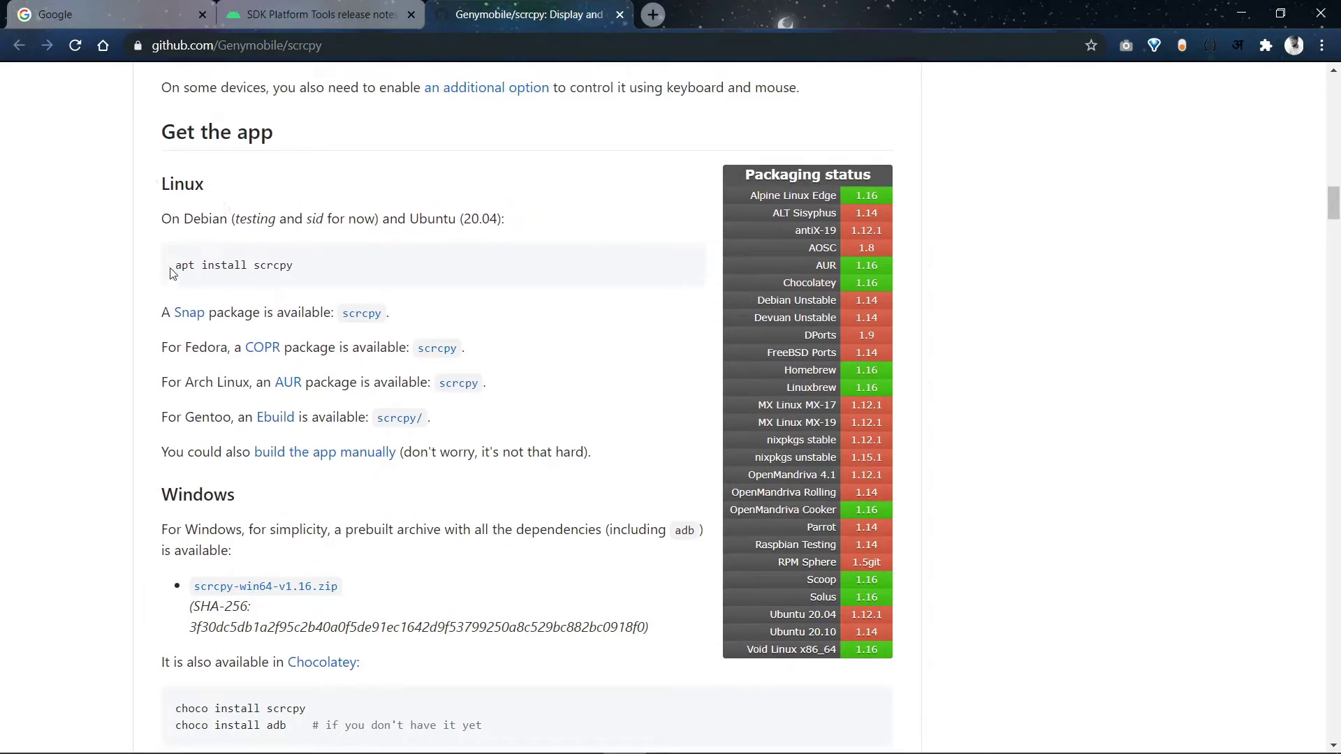
drag(175, 269, 294, 271)
scroll(305, 537, down, 5)
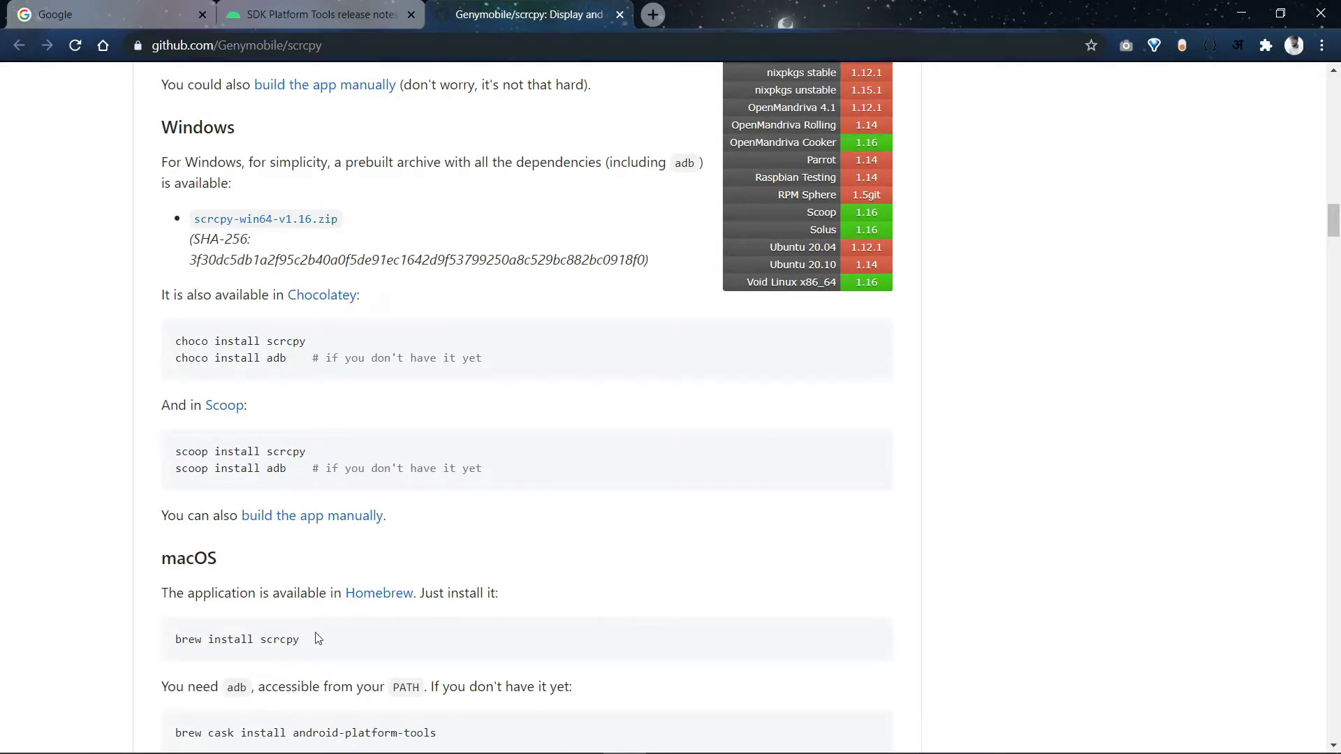
scroll(405, 338, down, 3)
Switch to File Explorer, open drive K and select the platform-tools_r30.0.4-windows.zip archive
mouse_move(628, 747)
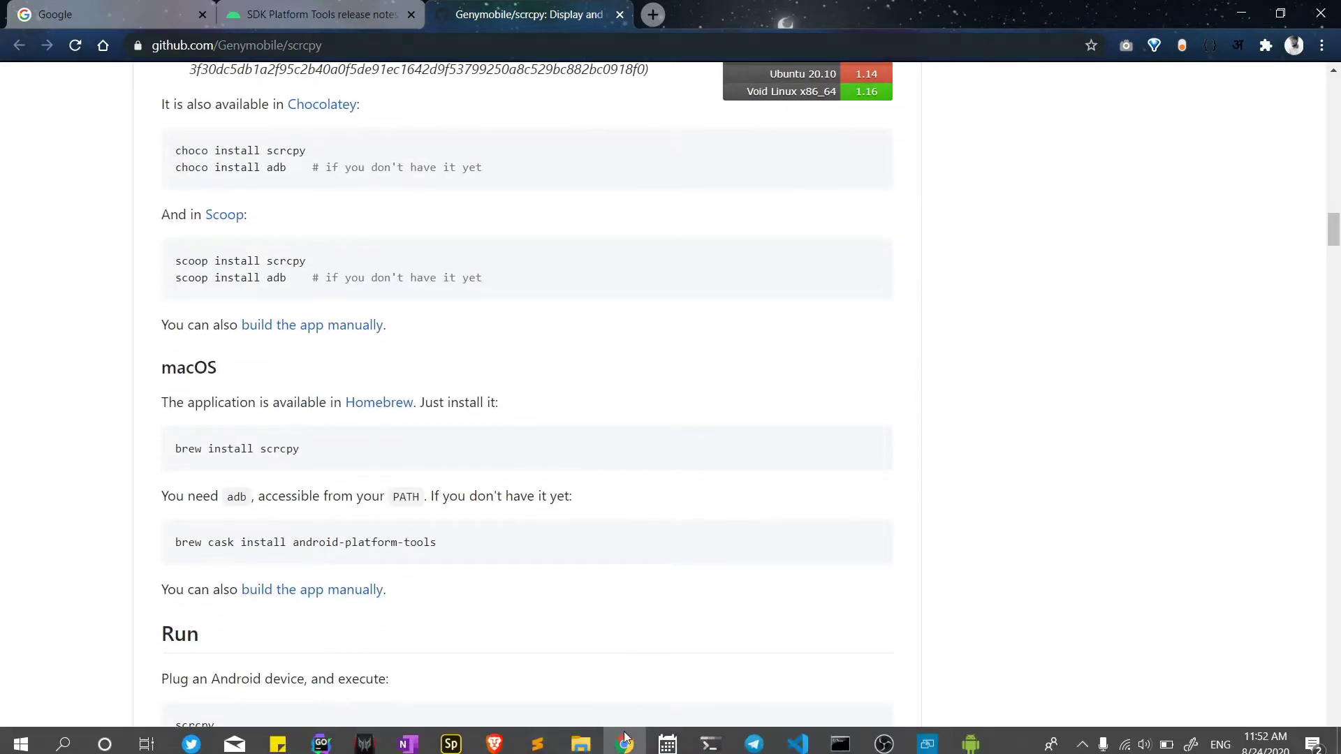
click(581, 737)
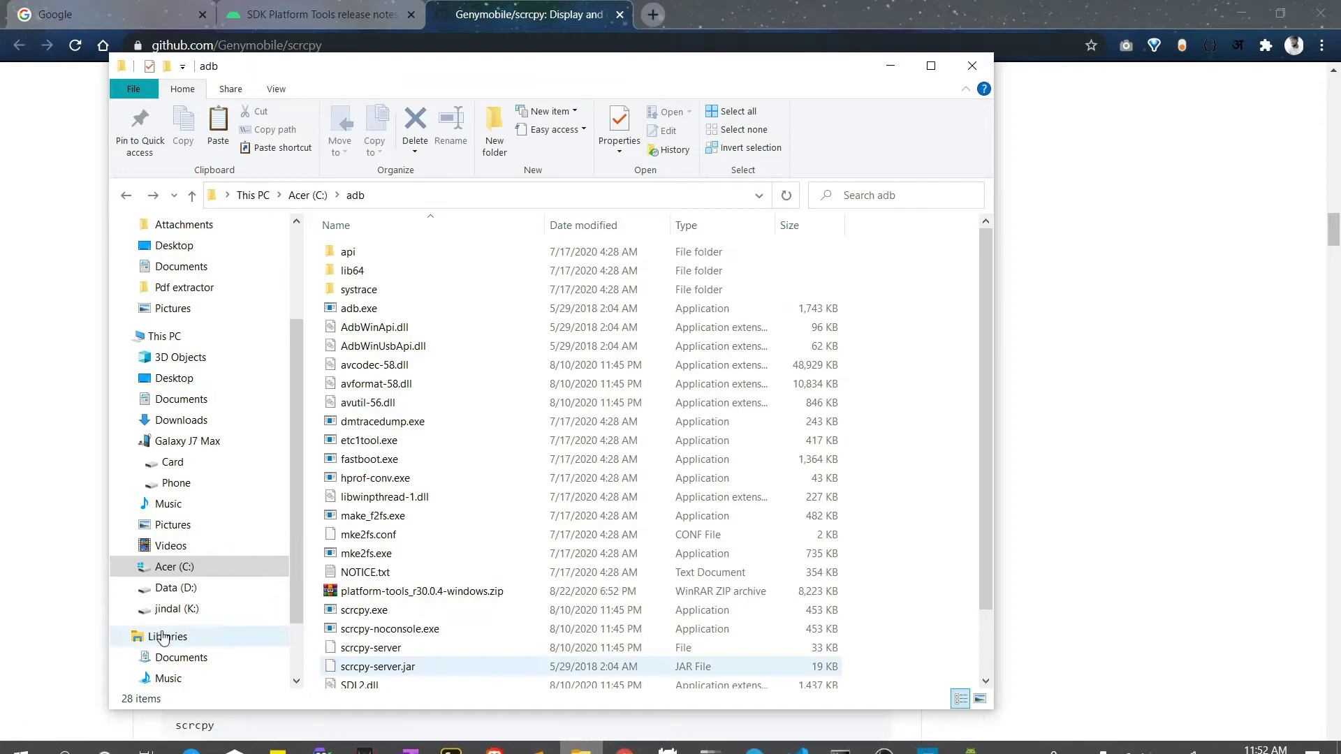
click(218, 611)
click(347, 330)
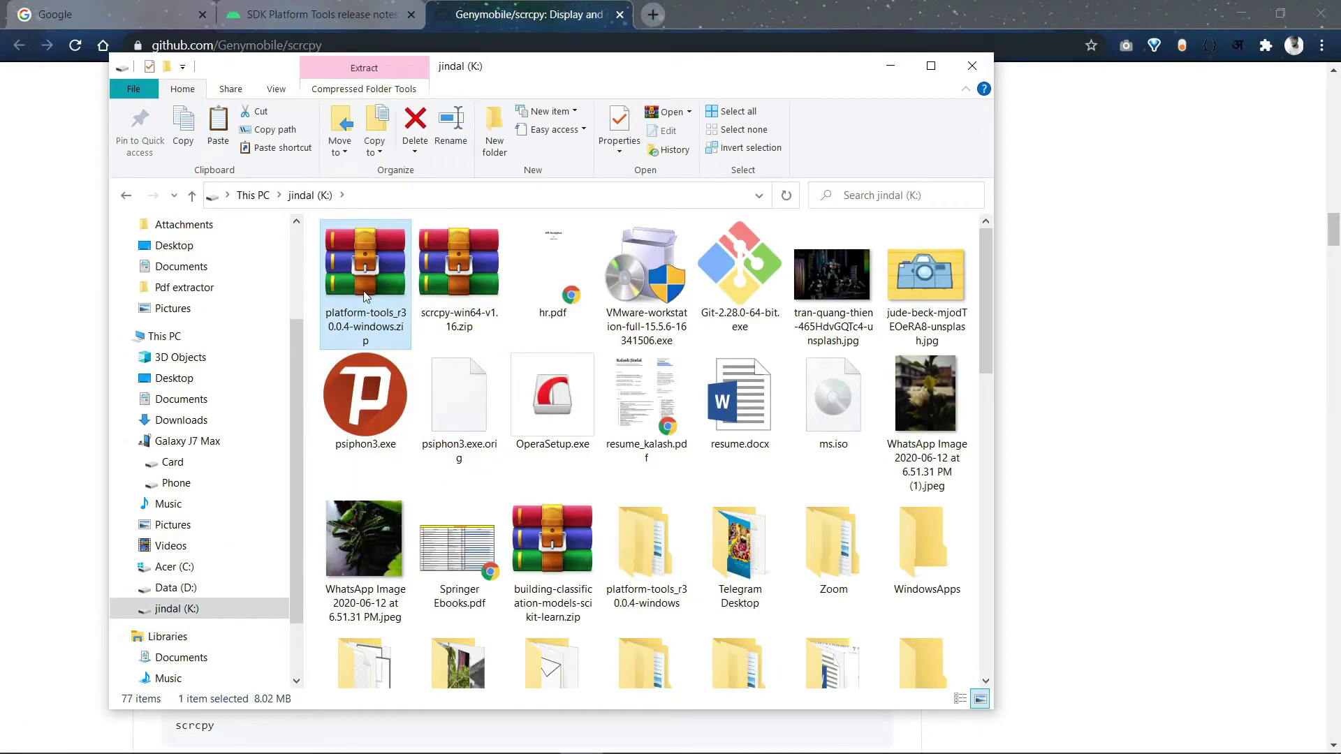
Open the adb folder on drive C, look through its files, and minimize the File Explorer window
click(218, 567)
mouse_move(217, 565)
mouse_down()
mouse_move(400, 269)
mouse_move(278, 497)
mouse_move(203, 570)
mouse_up()
double_click(349, 253)
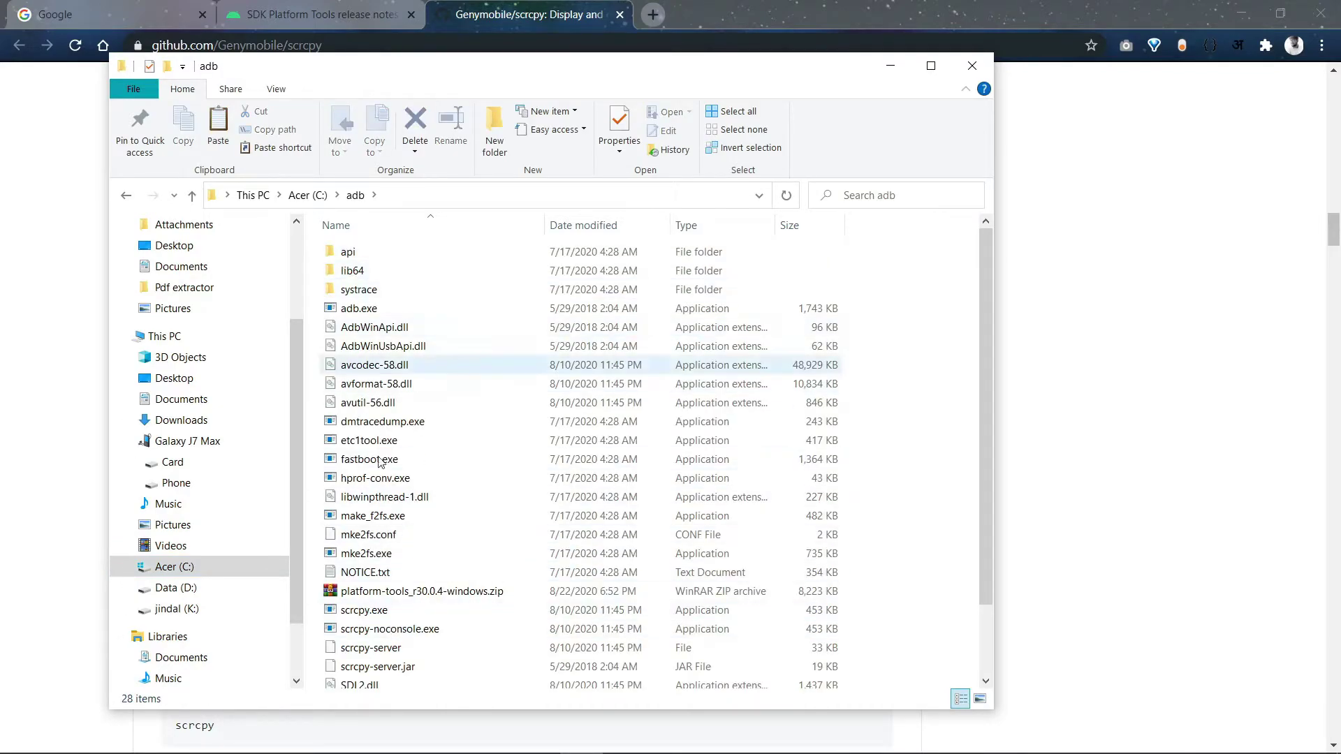
scroll(574, 464, down, 2)
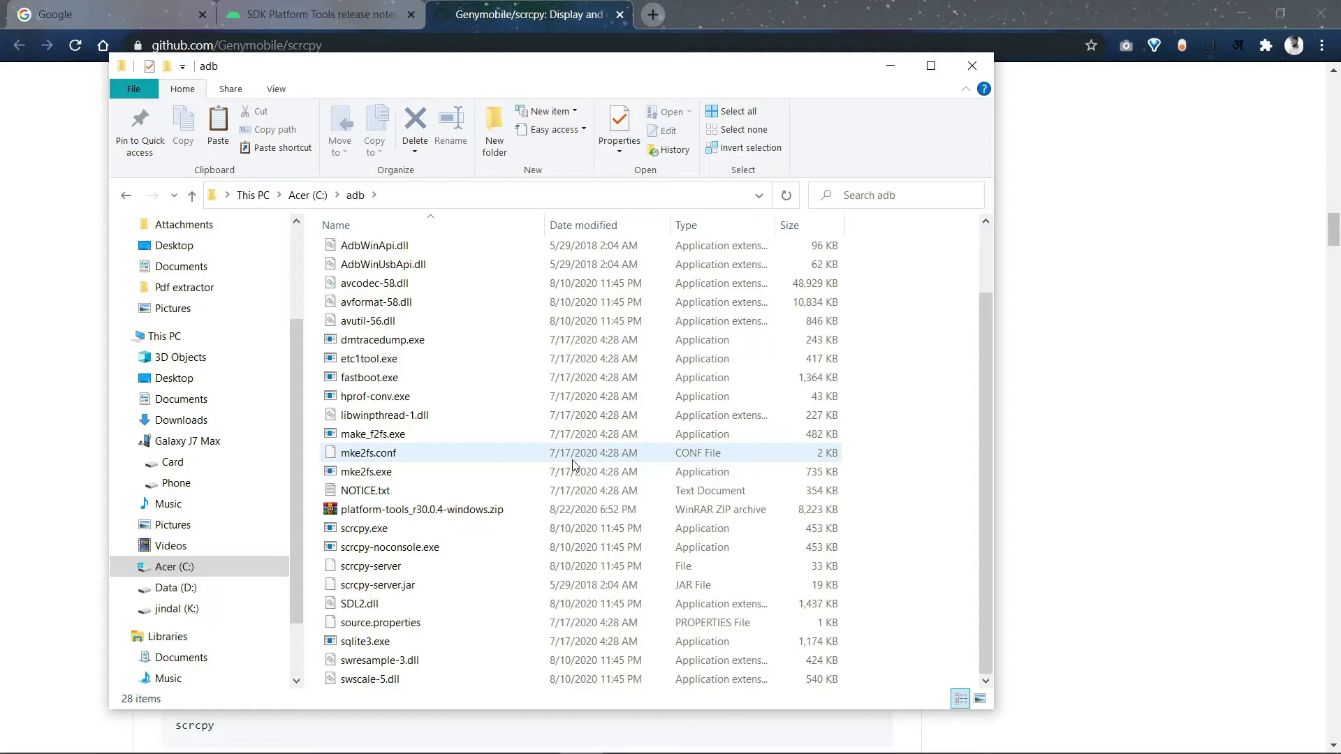
scroll(573, 463, up, 2)
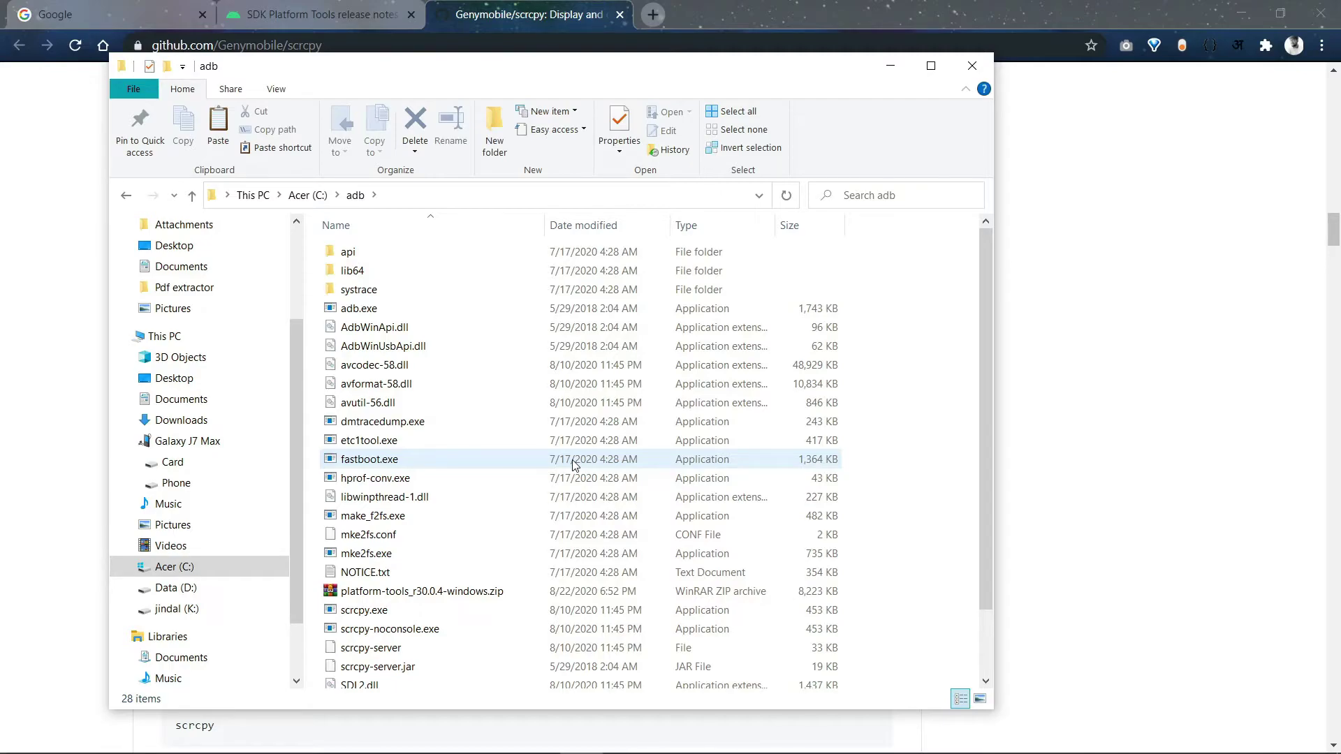
click(888, 65)
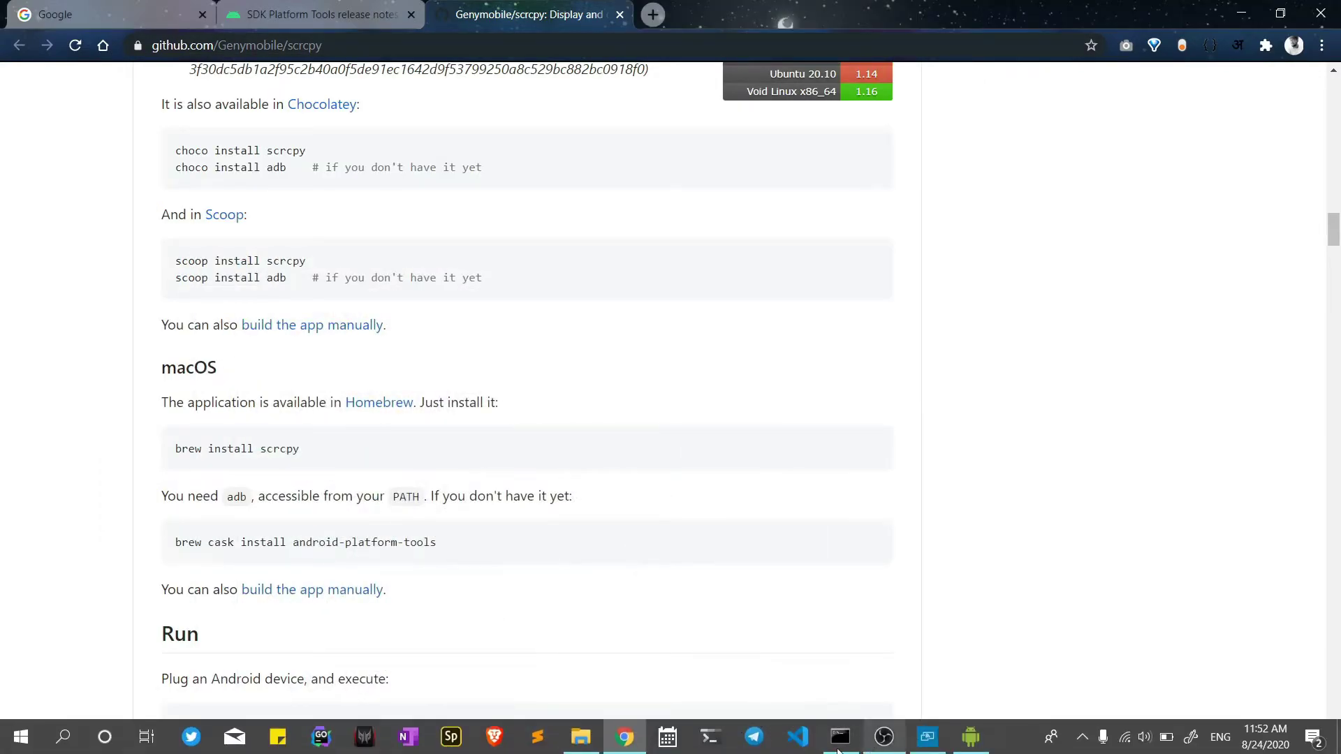
Switch to Command Prompt and change to the C:\adb directory with cd\ and cd adb
mouse_move(885, 746)
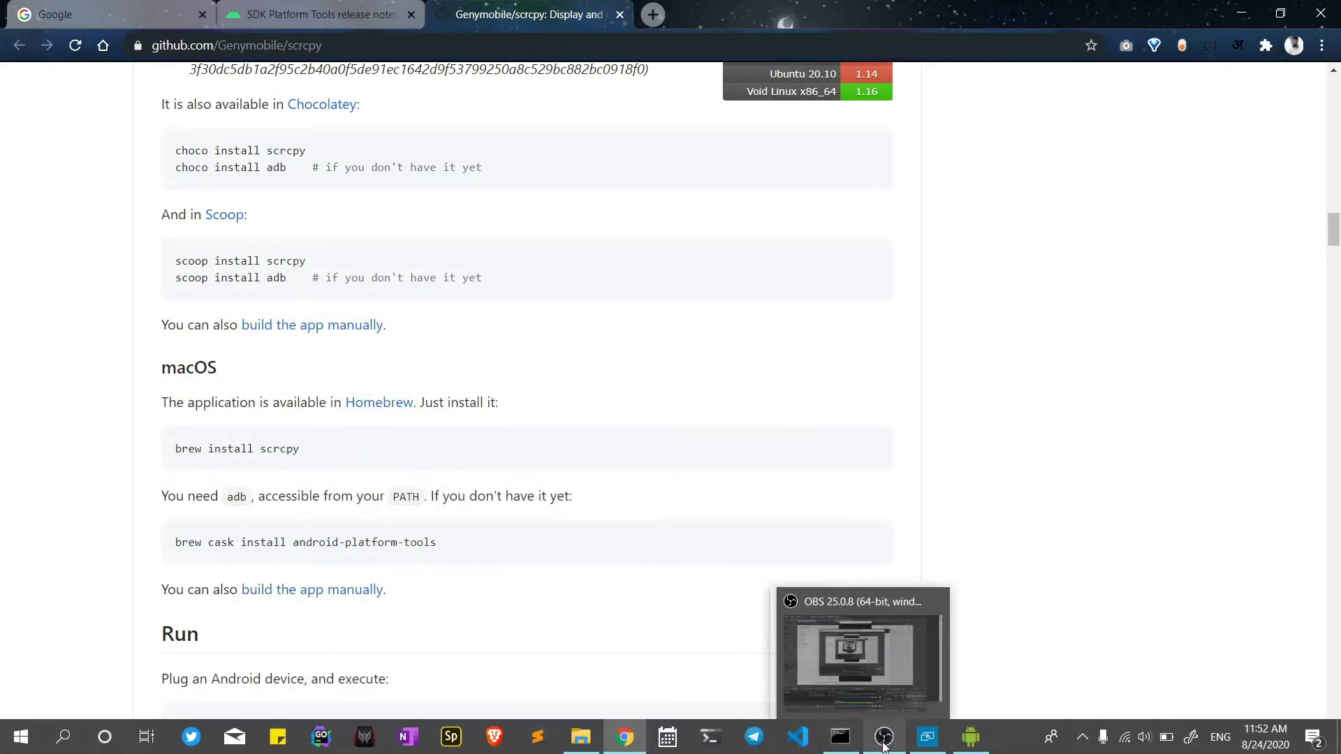
click(840, 737)
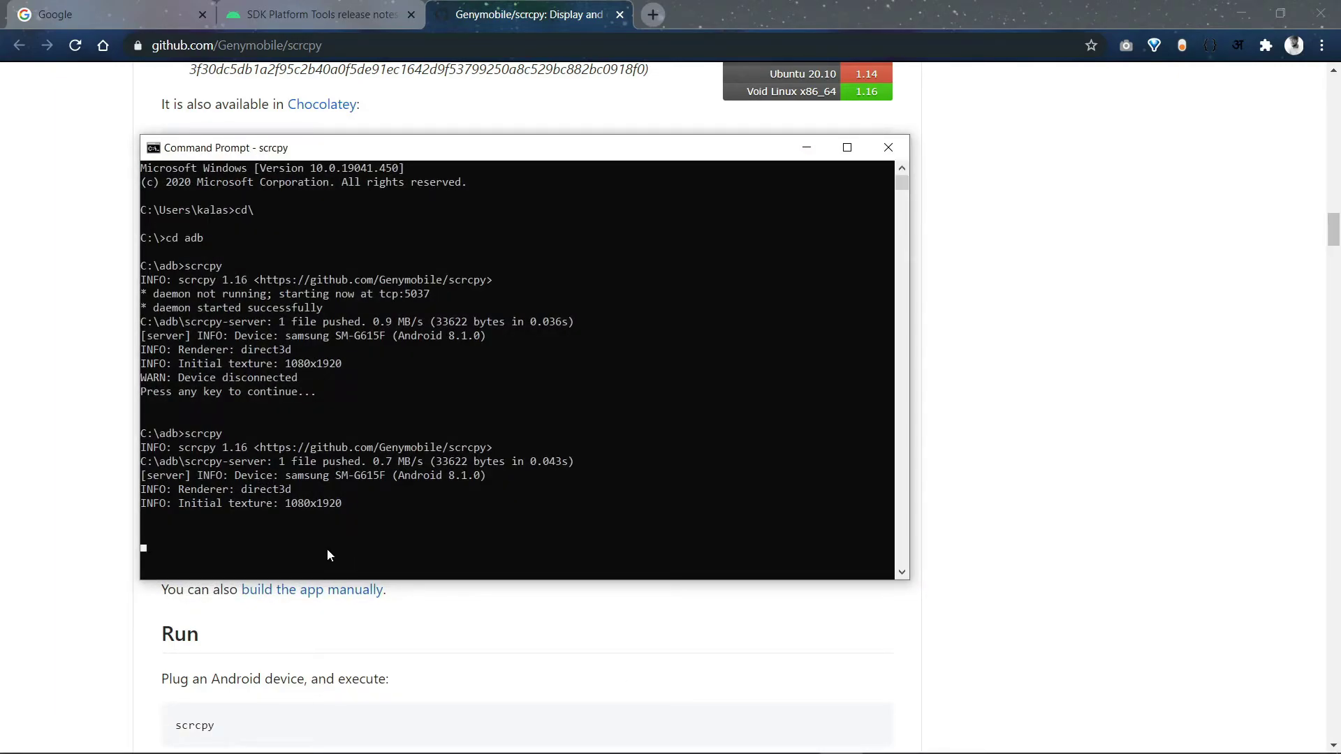
text(cd\)
key(Return)
text(cd )
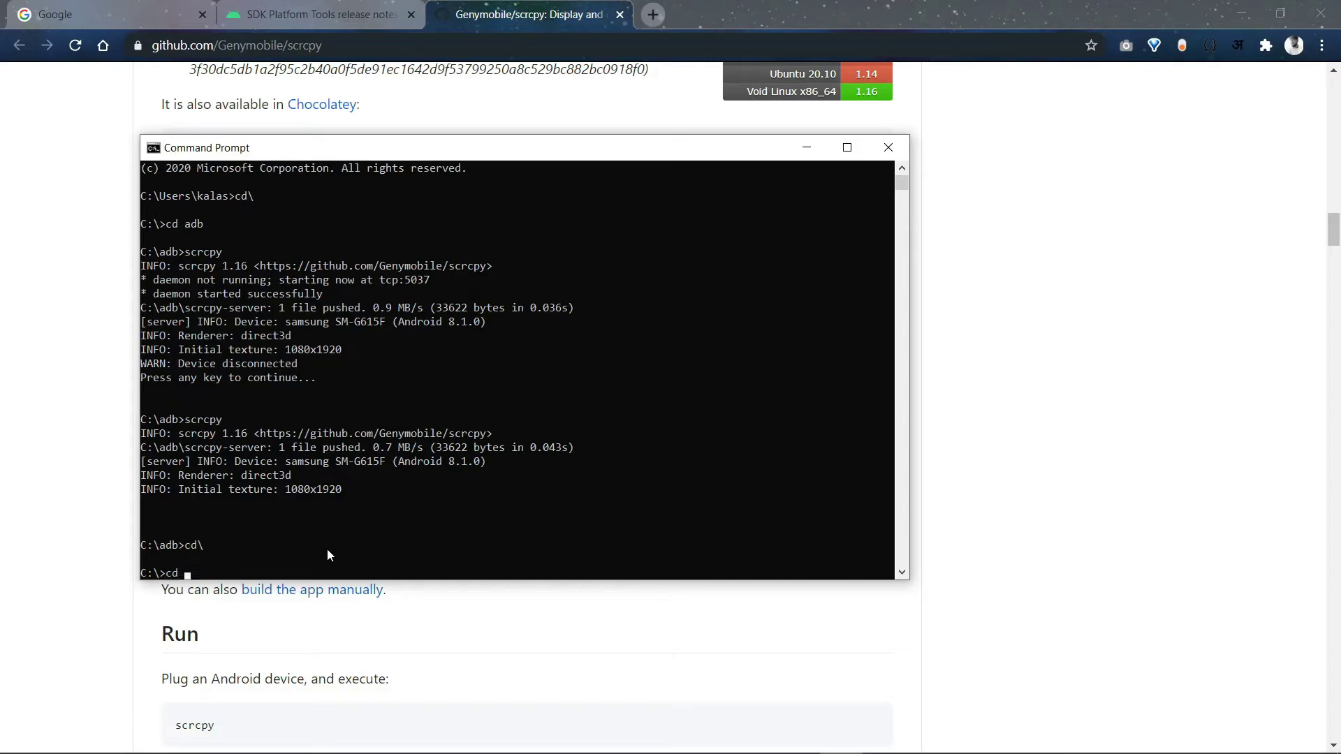
text(adb)
key(Return)
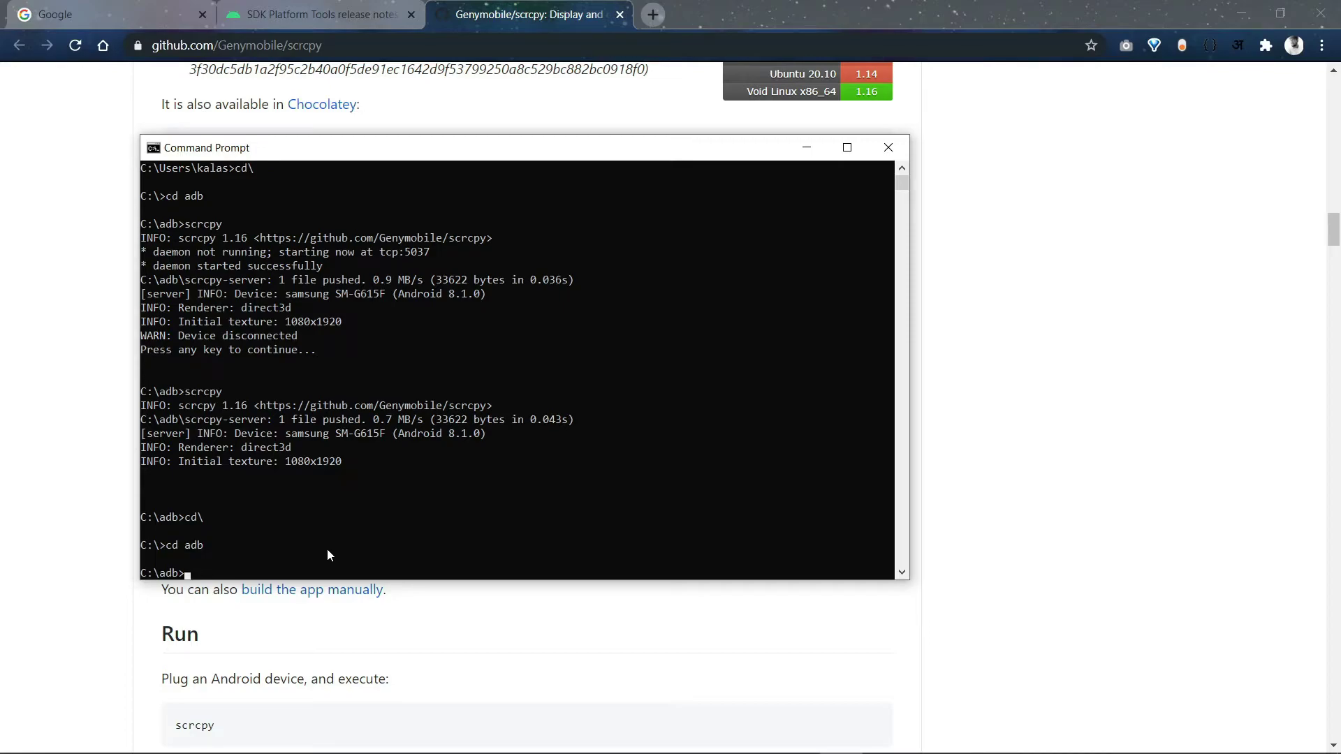
List the attached Android devices with the command adb devices, correcting the mistyped ad devices
text(abd)
key(BackSpace)
key(BackSpace)
text(dvb)
key(BackSpace)
key(BackSpace)
text(devices)
key(Return)
key(Up)
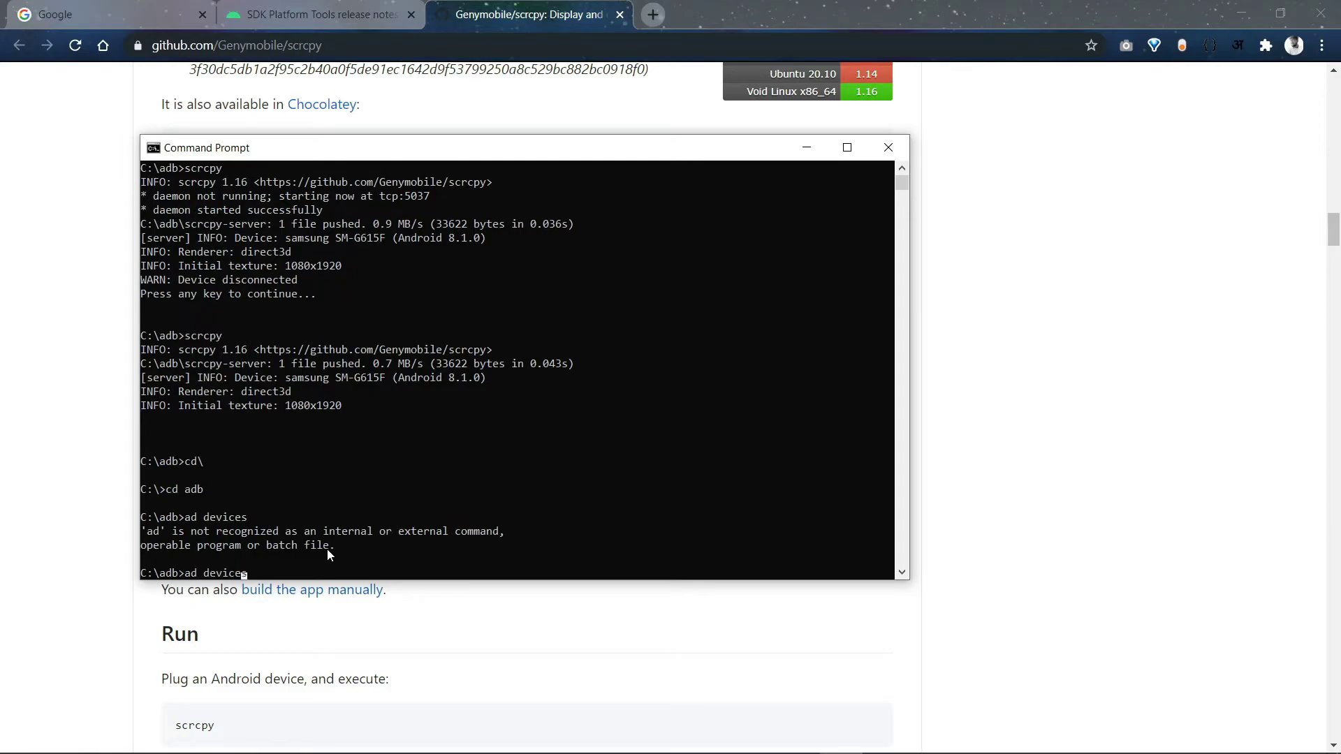
key(Left)
key(Left)
key(Left)
key(Left)
key(Left)
key(Left)
key(Left)
key(Left)
text(b)
key(Return)
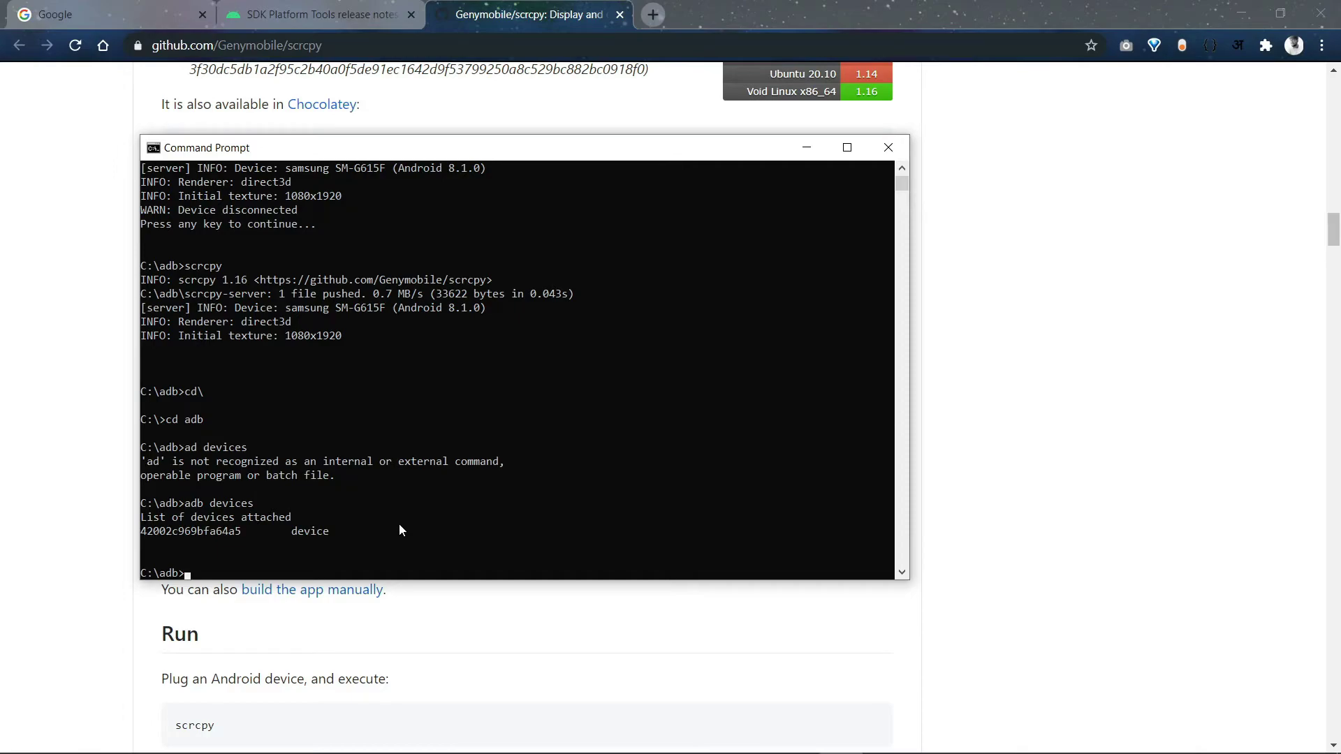
Run scrcpy.exe from the adb folder and look through the phone's Developer options on the mirrored screen
text(scrcpy.exe)
scroll(399, 580, down, 2)
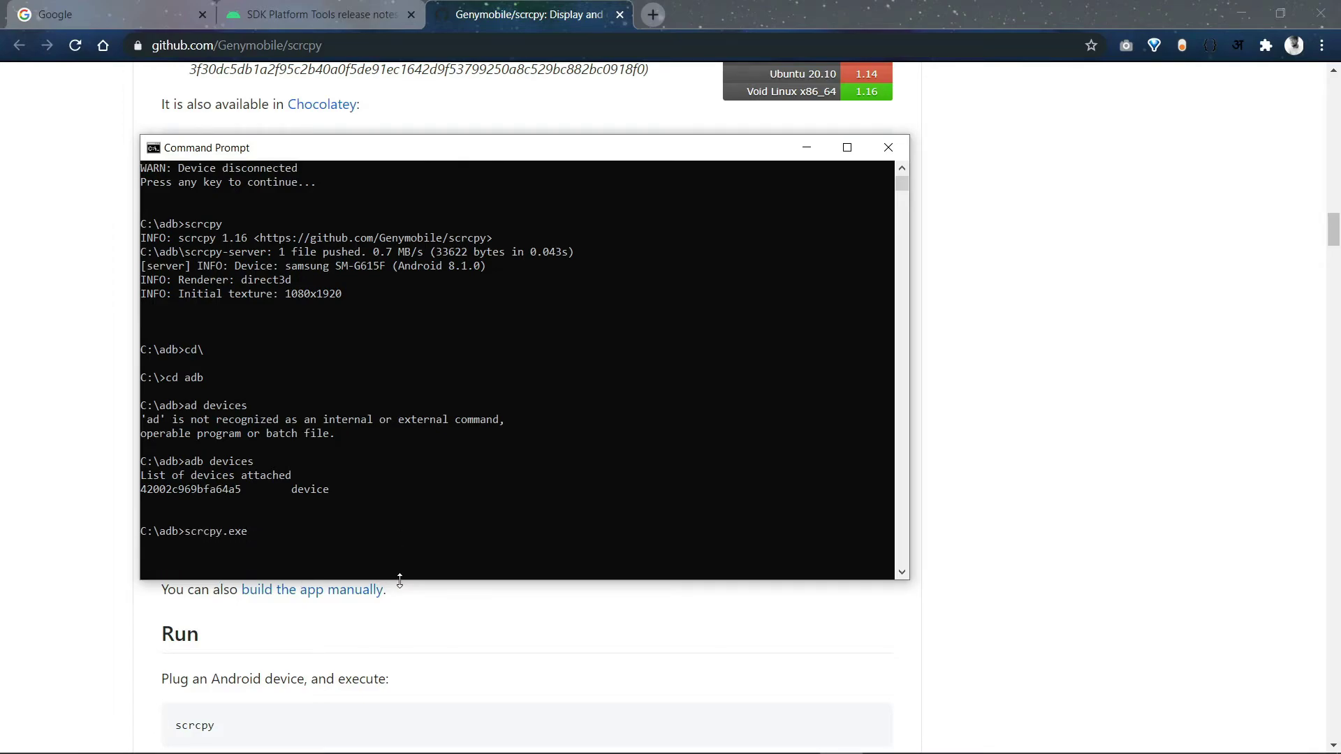
key(Return)
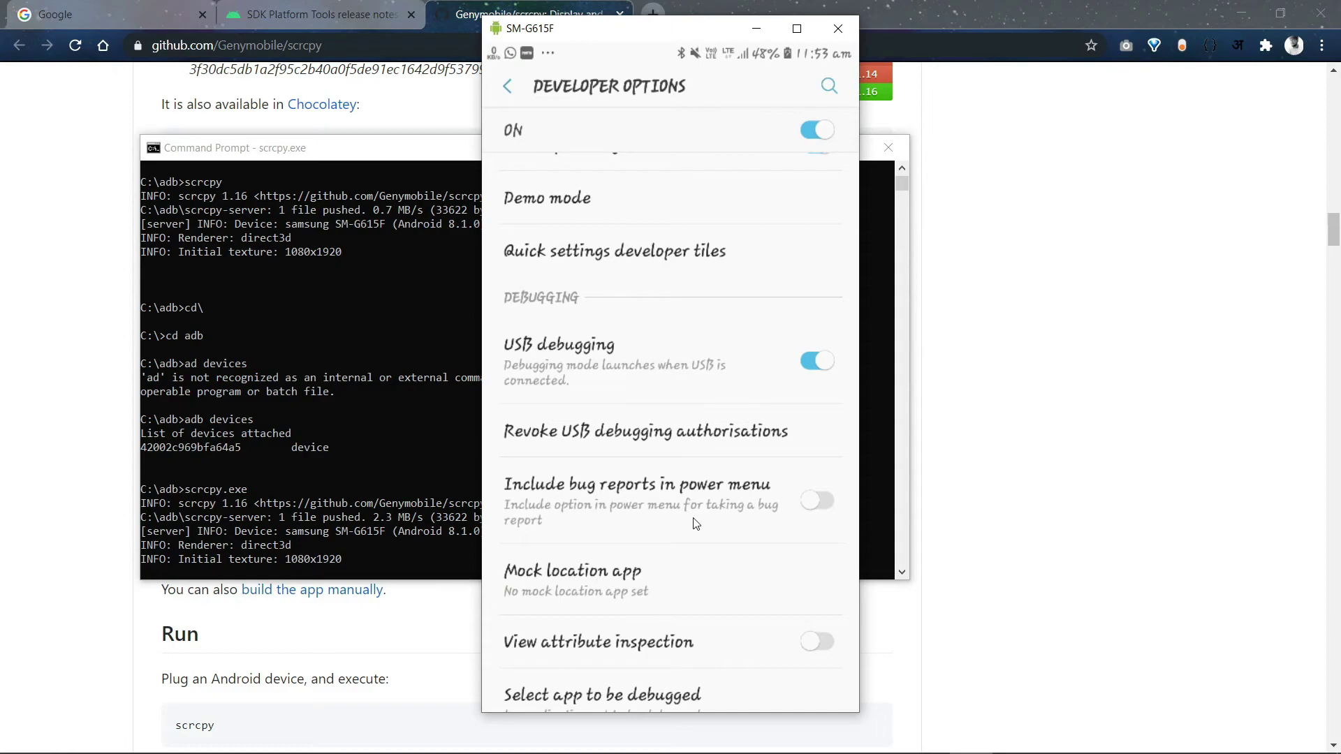
scroll(696, 524, down, 15)
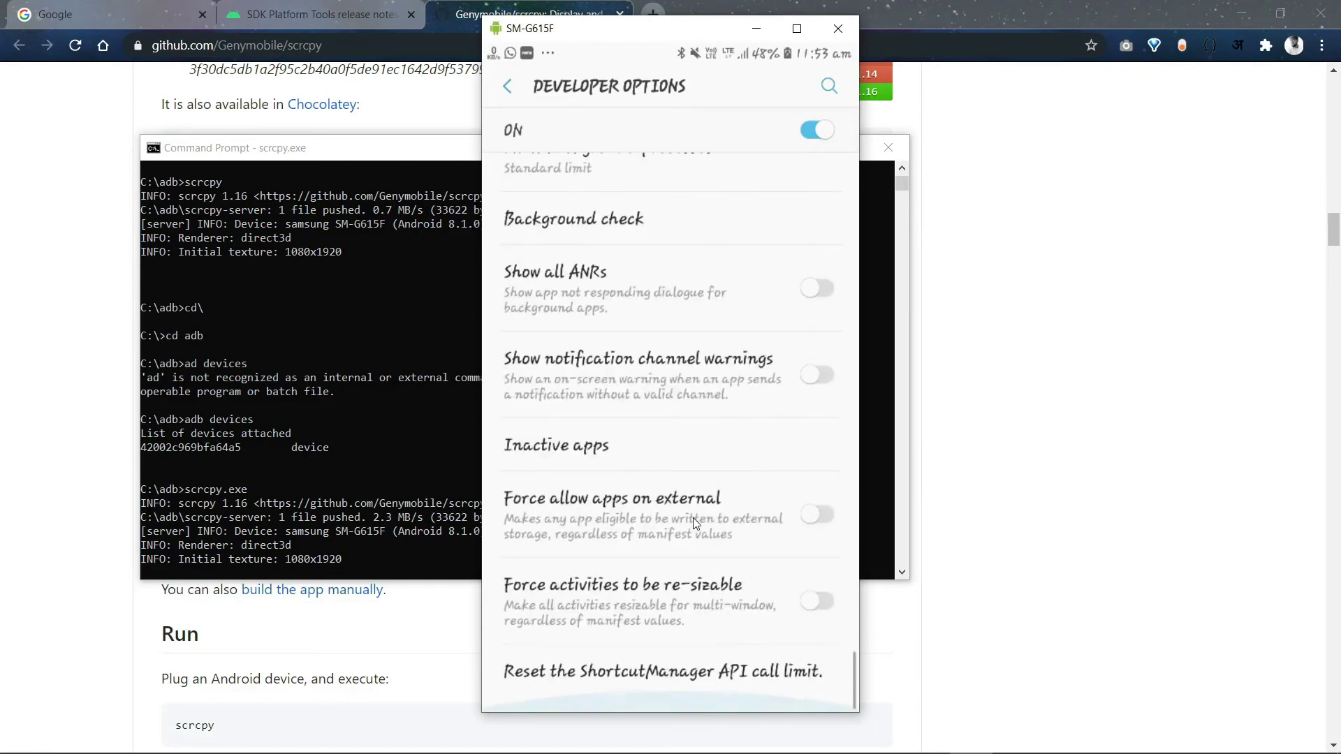